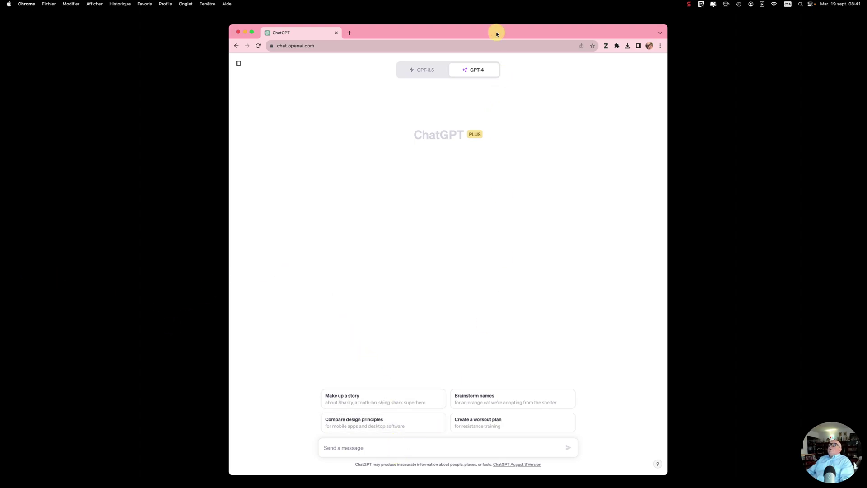
# Move the Chrome window with the new GPT-4 chat to the left half of the screen
pyautogui.moveTo(497, 32); pyautogui.dragTo(311, 26)
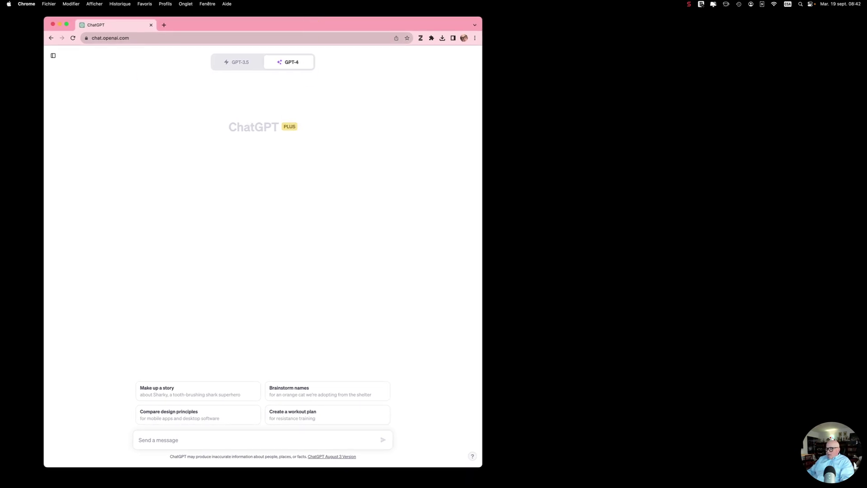
# Switch to the Word tutorial and scroll to 'Step 1: provide context'
pyautogui.press('super+Tab')
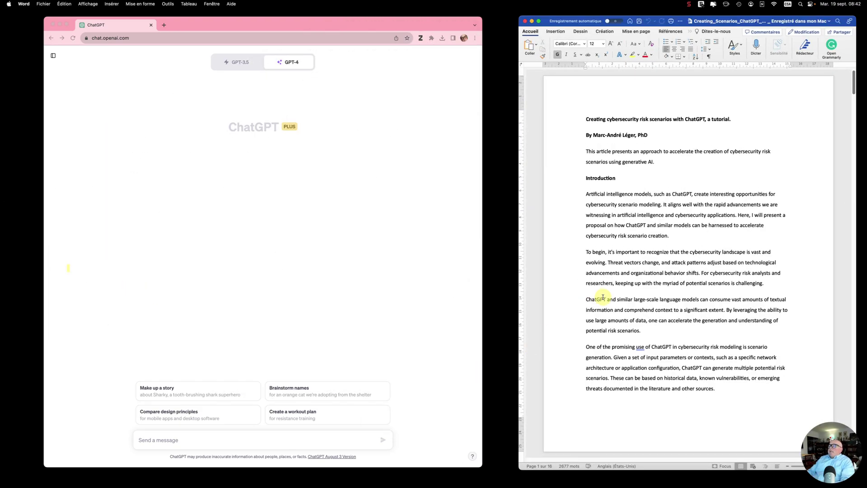
pyautogui.scroll(-5, 605, 298)
pyautogui.scroll(-6, 605, 298)
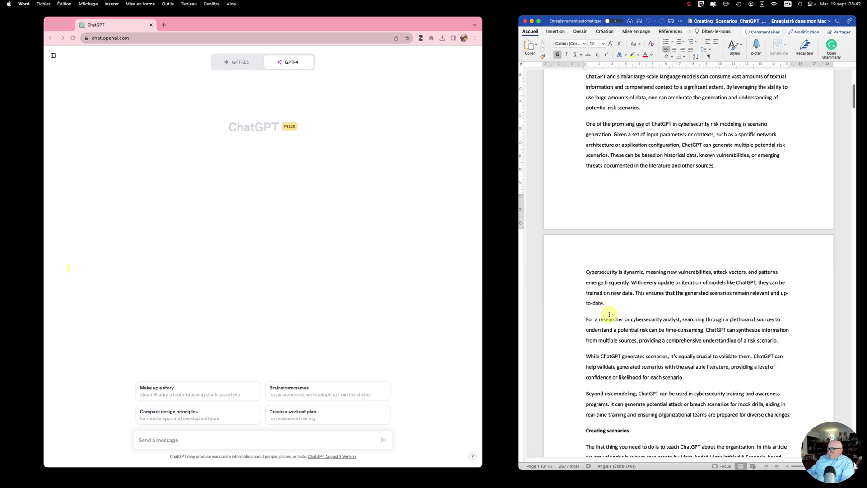
pyautogui.scroll(-7, 615, 314)
pyautogui.scroll(-4, 619, 319)
pyautogui.scroll(-2, 624, 321)
pyautogui.scroll(-7, 625, 325)
pyautogui.scroll(1, 627, 331)
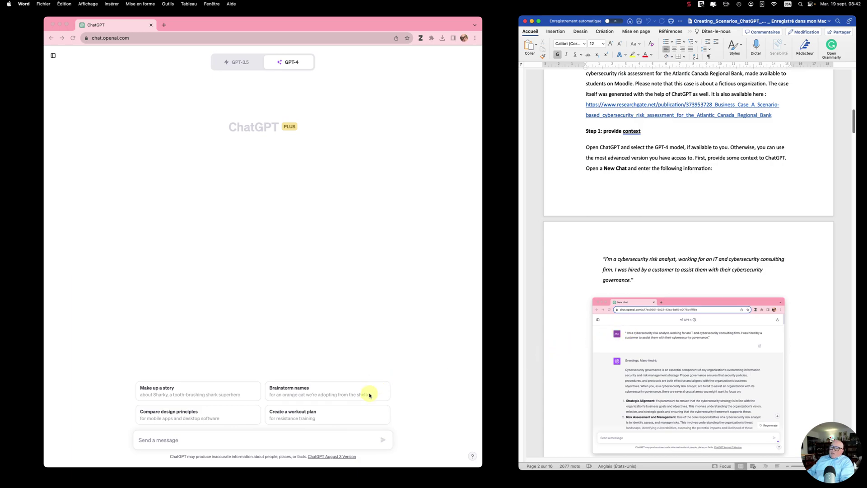
# Select the quoted 'I'm a cybersecurity risk analyst…' prompt paragraph in Word
pyautogui.click(183, 446)
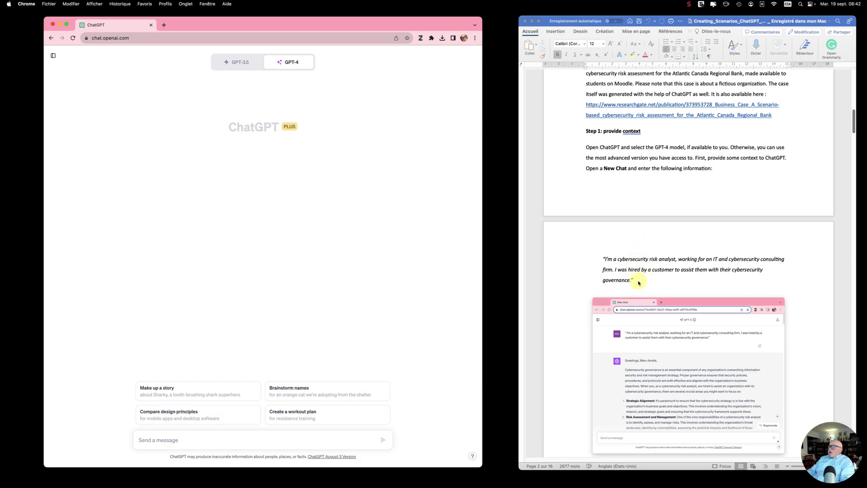
pyautogui.click(639, 282)
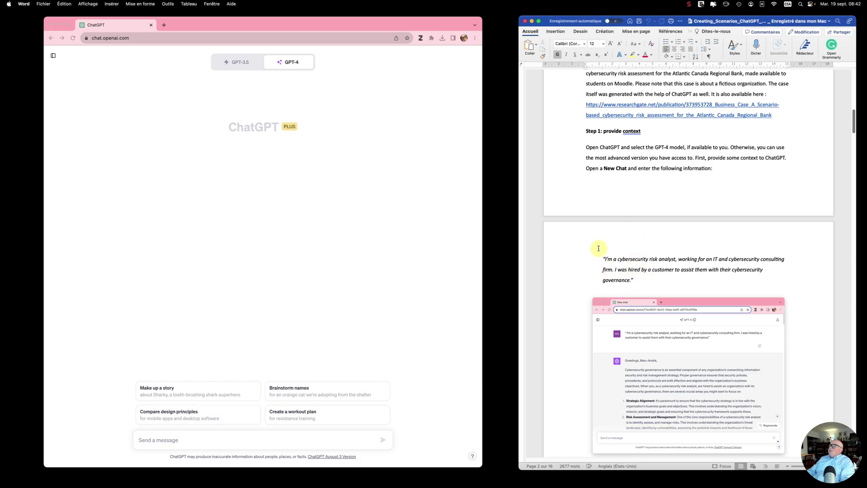
pyautogui.moveTo(604, 258)
pyautogui.mouseDown()
pyautogui.moveTo(645, 283)
pyautogui.moveTo(631, 277)
pyautogui.mouseUp()
pyautogui.click(606, 280)
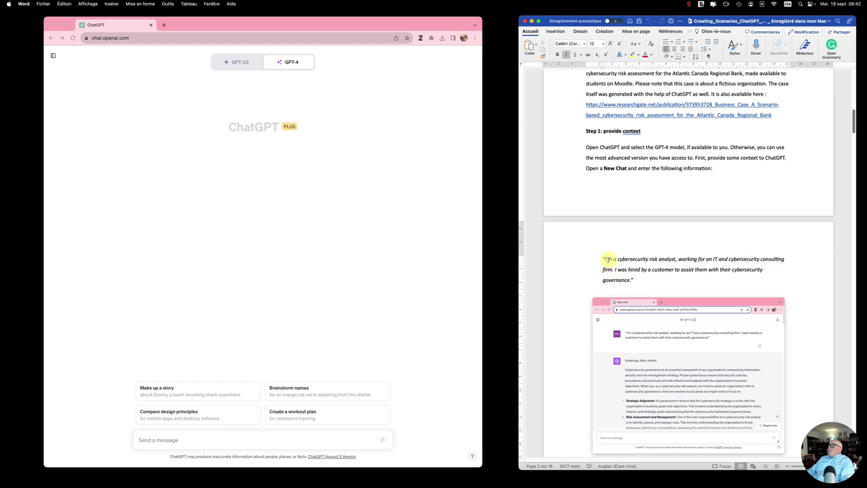
pyautogui.moveTo(606, 258); pyautogui.dragTo(632, 280)
pyautogui.press('super+c')
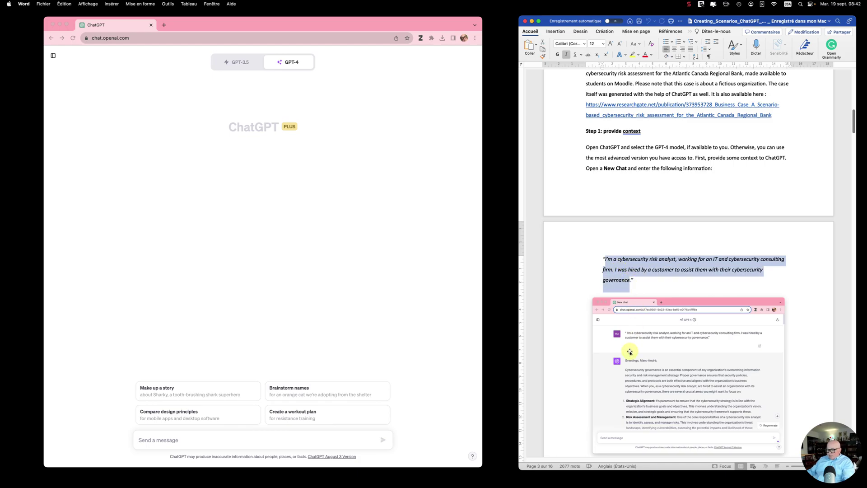
# Paste the cybersecurity-analyst context prompt into the ChatGPT message box and send it to GPT-4
pyautogui.click(210, 441)
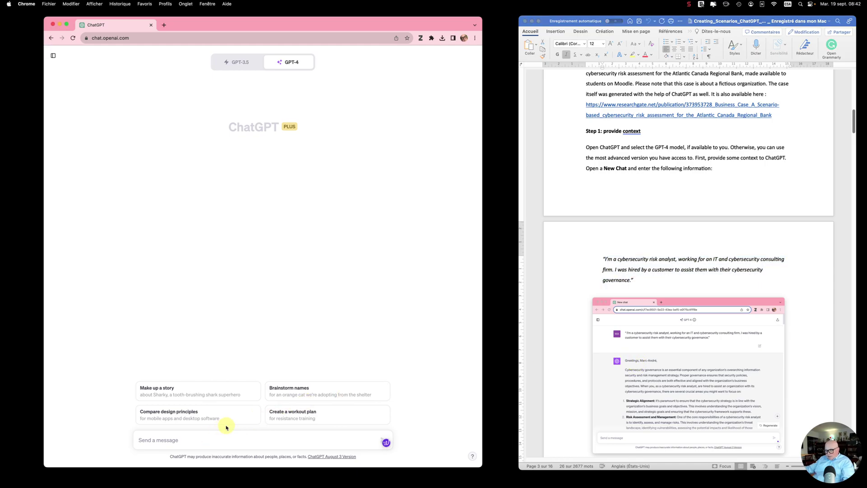
pyautogui.press('super+v')
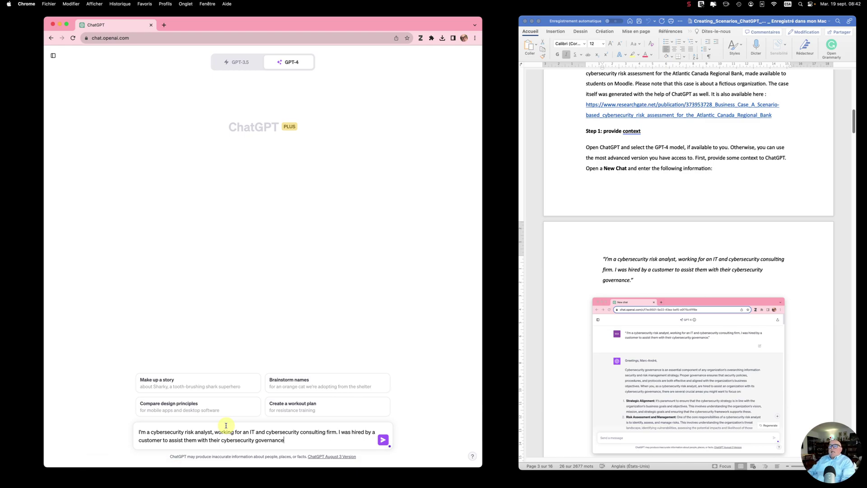
pyautogui.press('Return')
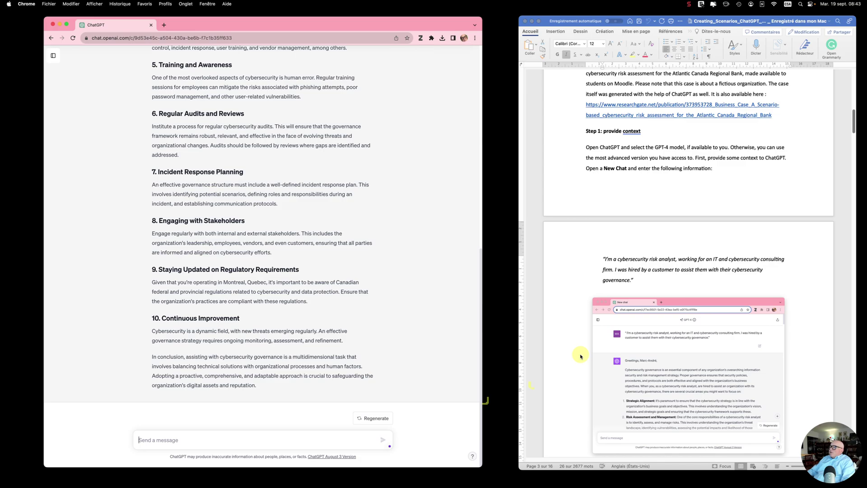
# Select the ACRB business-case quote in Word from 'Here is what you need…' to 'terminals.'
pyautogui.scroll(-8, 581, 357)
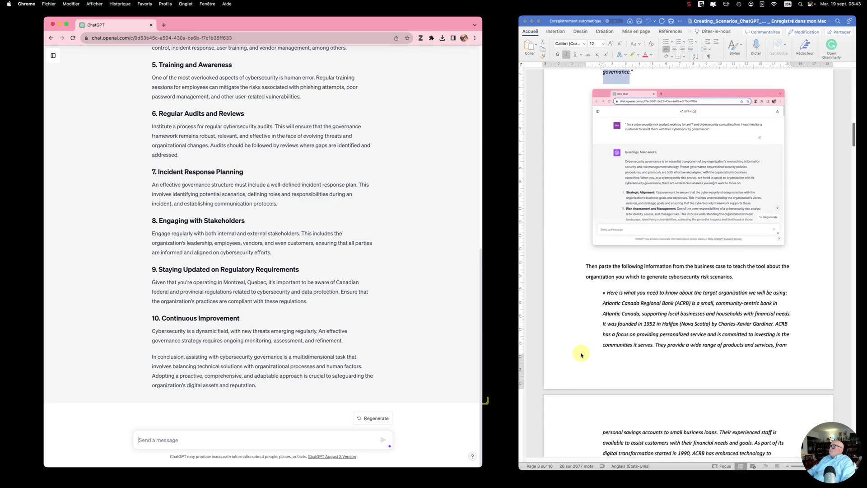
pyautogui.scroll(-5, 581, 357)
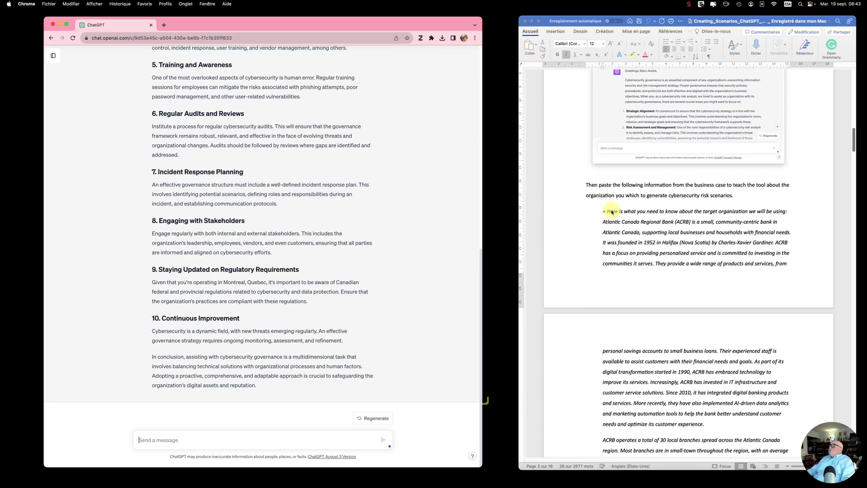
pyautogui.click(608, 211)
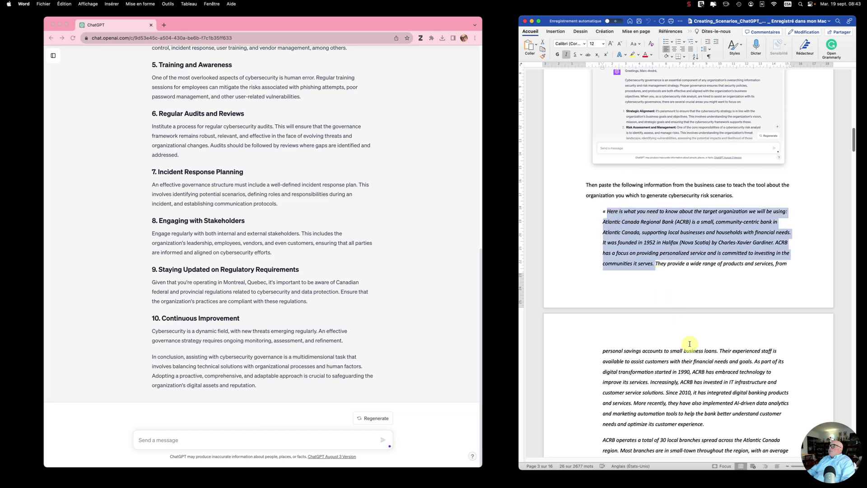
pyautogui.moveTo(608, 212); pyautogui.dragTo(654, 266)
pyautogui.scroll(-14, 687, 341)
pyautogui.scroll(-4, 690, 348)
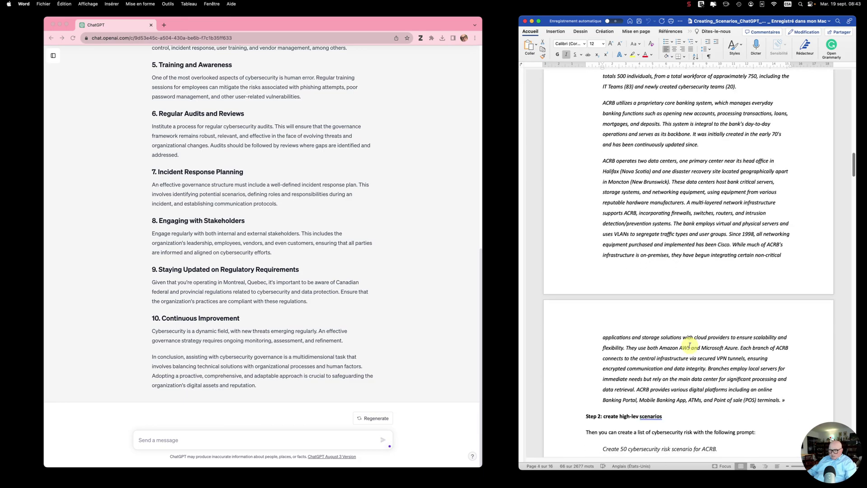
pyautogui.keyDown('shift'); pyautogui.click(782, 400); pyautogui.keyUp('shift')
pyautogui.scroll(10, 664, 357)
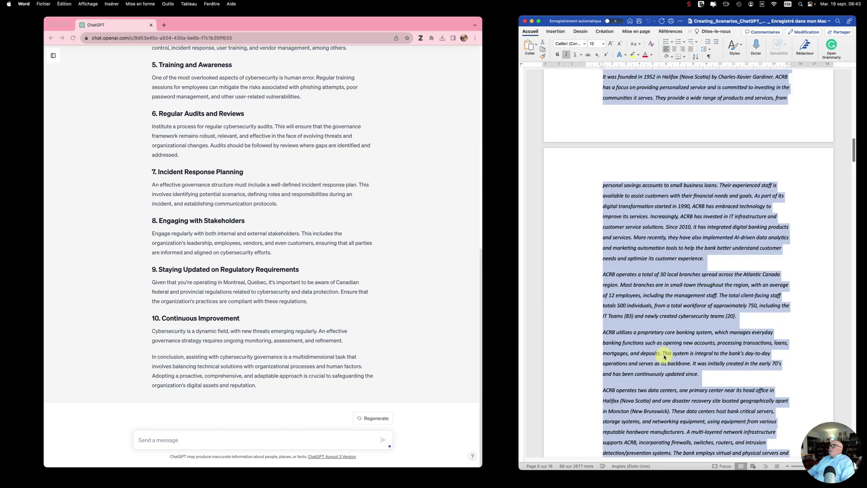
pyautogui.scroll(10, 664, 357)
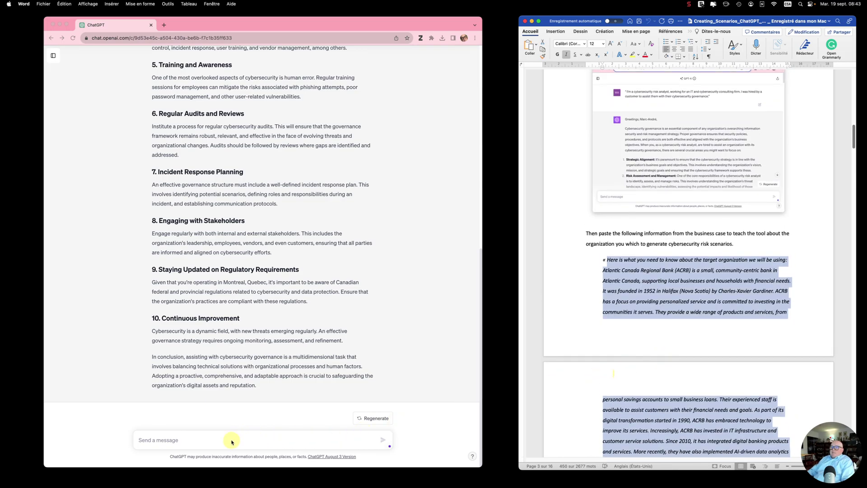
# Copy the business-case text and clear the leftover analyst prompt from ChatGPT's message box
pyautogui.click(228, 443)
pyautogui.write("I'm a cybersecurity risk analyst, working for an IT and cybersecurity consulting firm. I was hired by a customer to assist them with their cybersecurity governance")
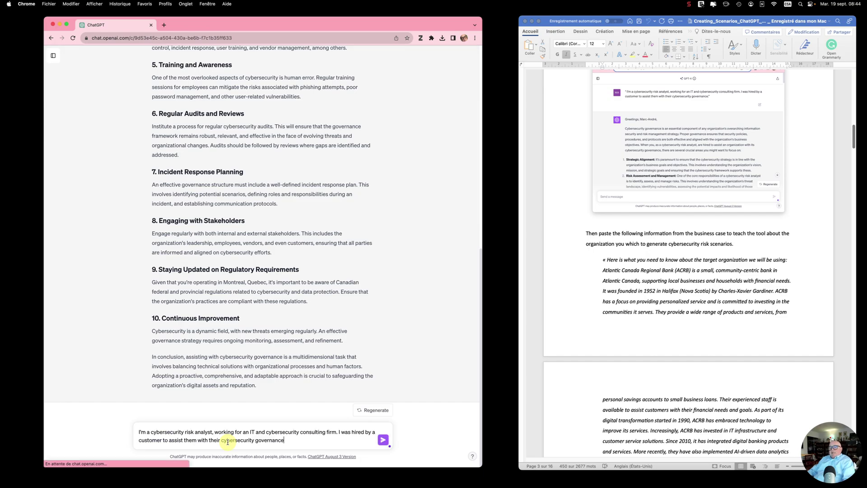
pyautogui.click(643, 272)
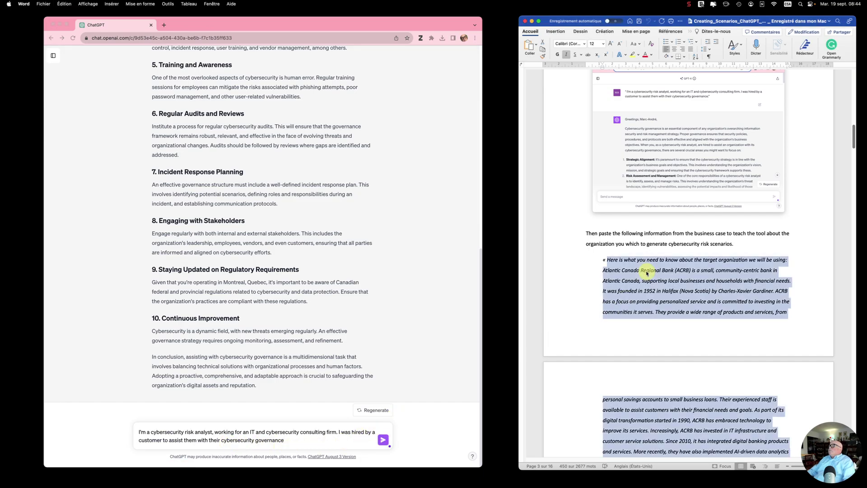
pyautogui.rightClick(642, 272)
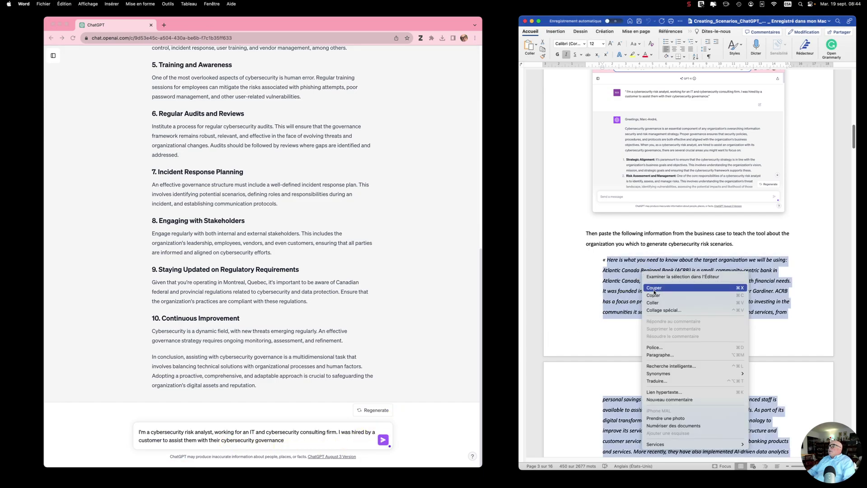
pyautogui.click(655, 299)
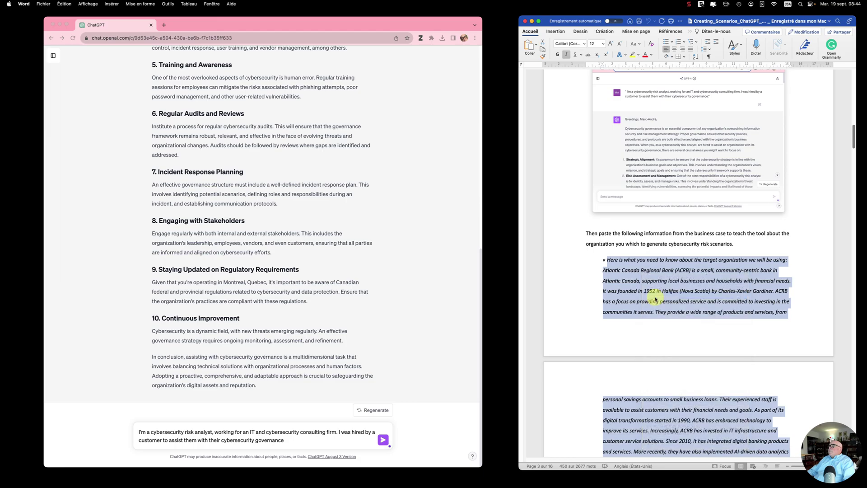
pyautogui.click(198, 442)
pyautogui.press('super+a')
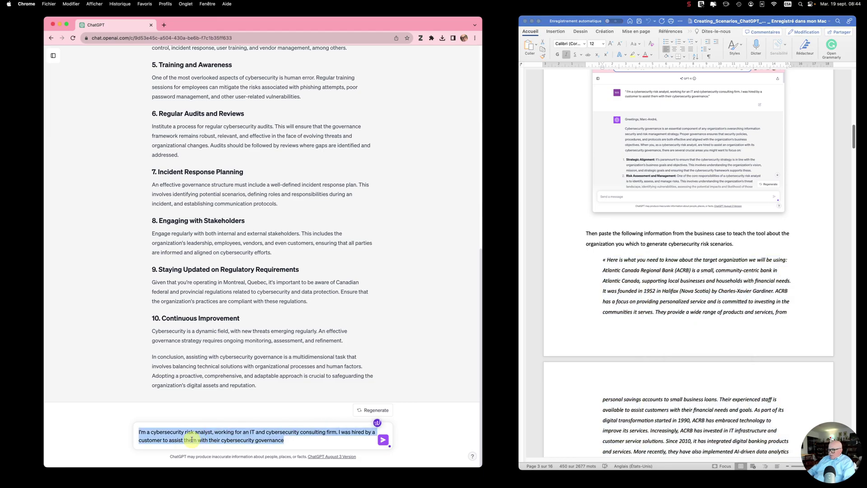
pyautogui.press('BackSpace')
pyautogui.rightClick(222, 440)
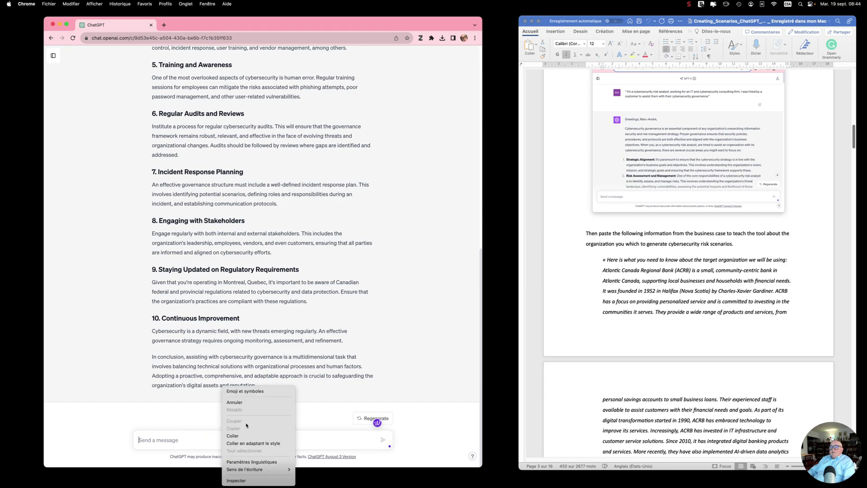
# Paste the Atlantic Canada Regional Bank business case into ChatGPT and send it to GPT-4
pyautogui.click(245, 436)
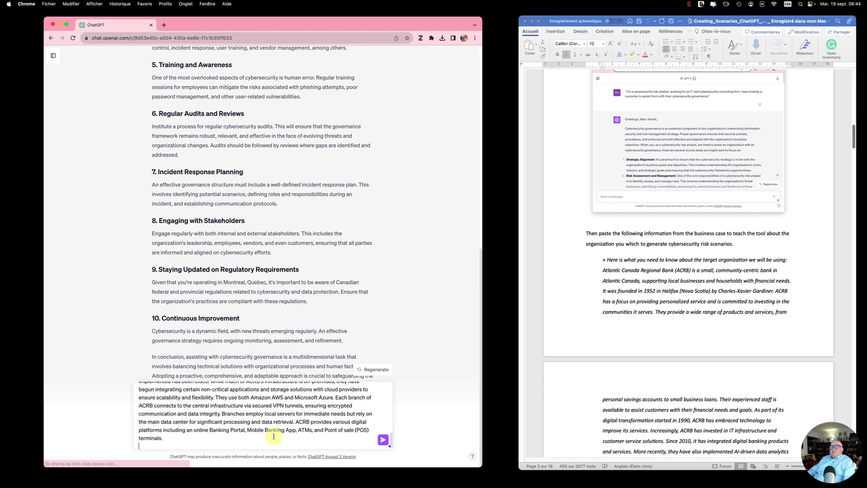
pyautogui.press('Return')
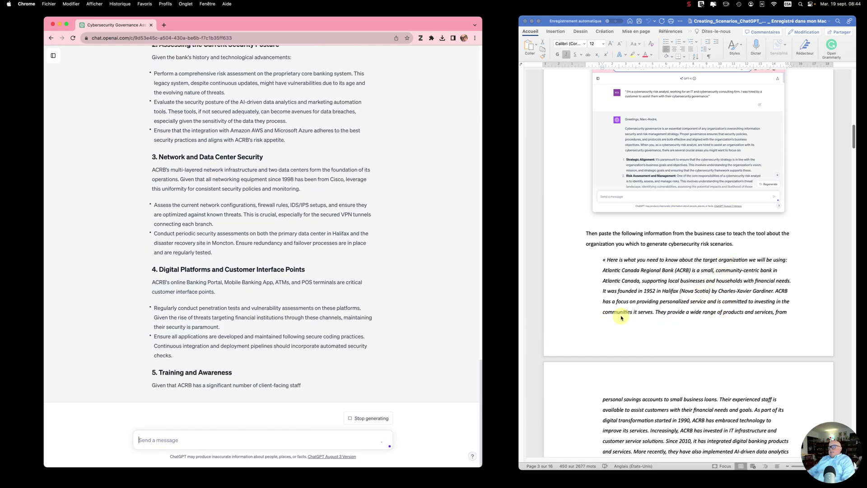
# Scroll to Step 2 in Word and correct its heading to read 'create high-level scenarios'
pyautogui.moveTo(621, 318); pyautogui.dragTo(734, 364)
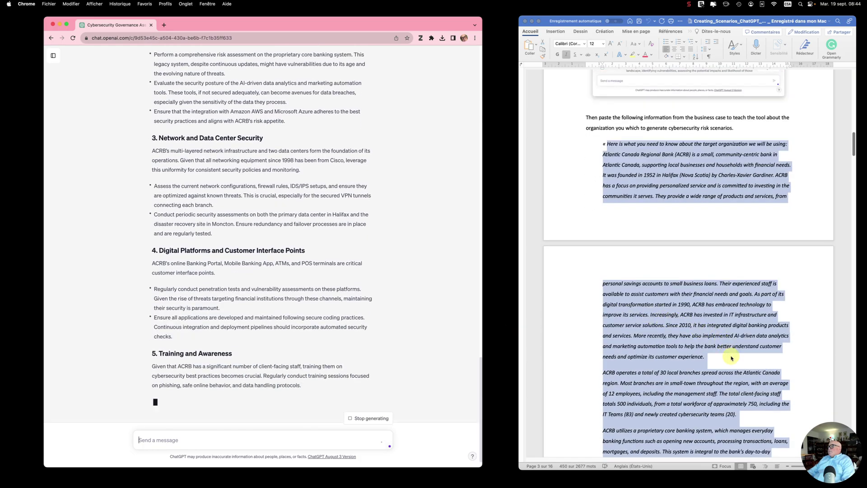
pyautogui.scroll(-3, 734, 361)
pyautogui.click(735, 359)
pyautogui.scroll(-3, 700, 361)
pyautogui.scroll(-1, 699, 362)
pyautogui.scroll(-3, 699, 361)
pyautogui.scroll(-2, 699, 361)
pyautogui.scroll(-4, 698, 359)
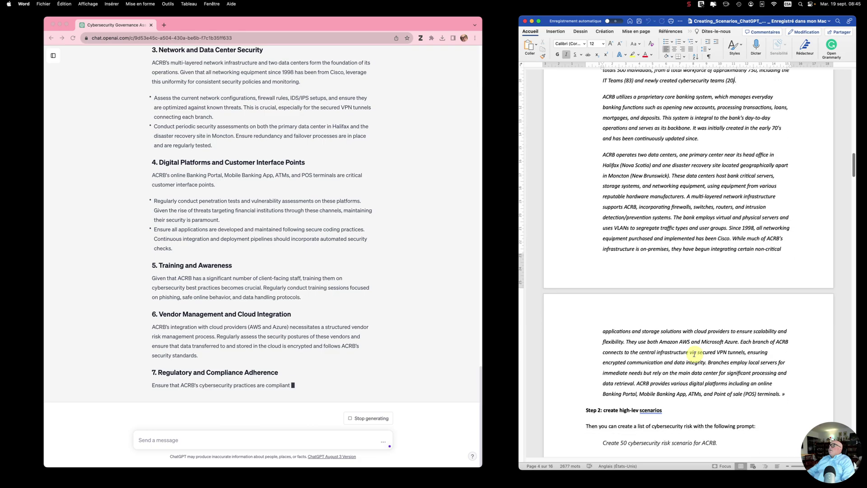
pyautogui.scroll(-2, 695, 357)
pyautogui.scroll(-1, 698, 343)
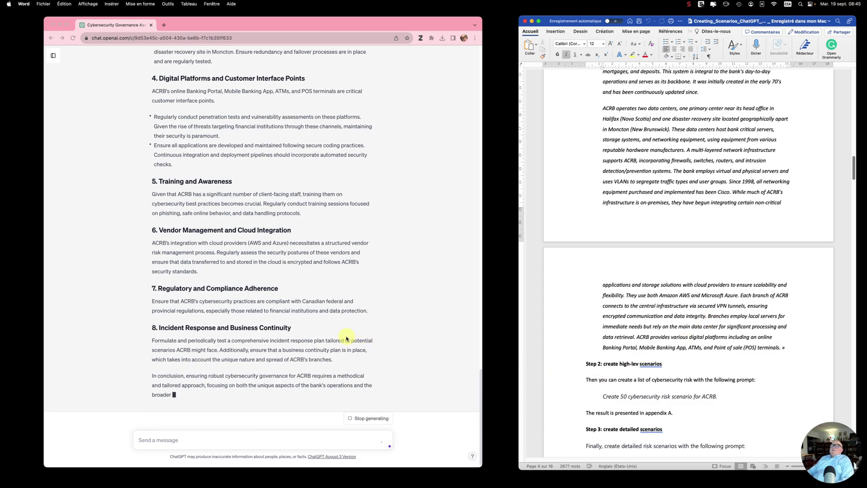
pyautogui.scroll(4, 347, 338)
pyautogui.scroll(-4, 348, 338)
pyautogui.scroll(-1, 349, 339)
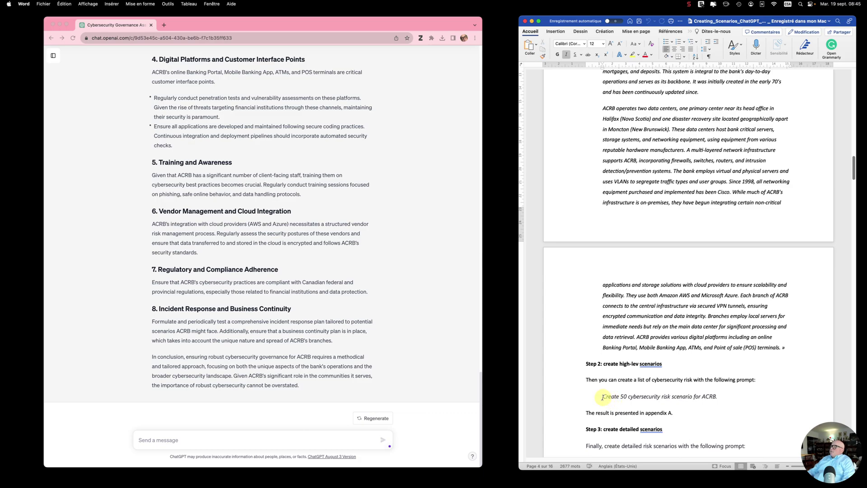
pyautogui.click(639, 363)
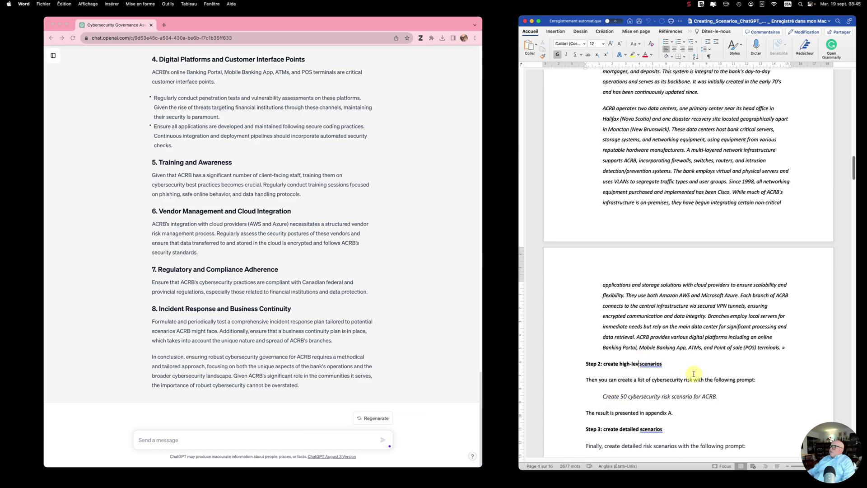
pyautogui.write('el')
# Copy the italic prompt asking for 50 ACRB cybersecurity risk scenarios
pyautogui.click(681, 397)
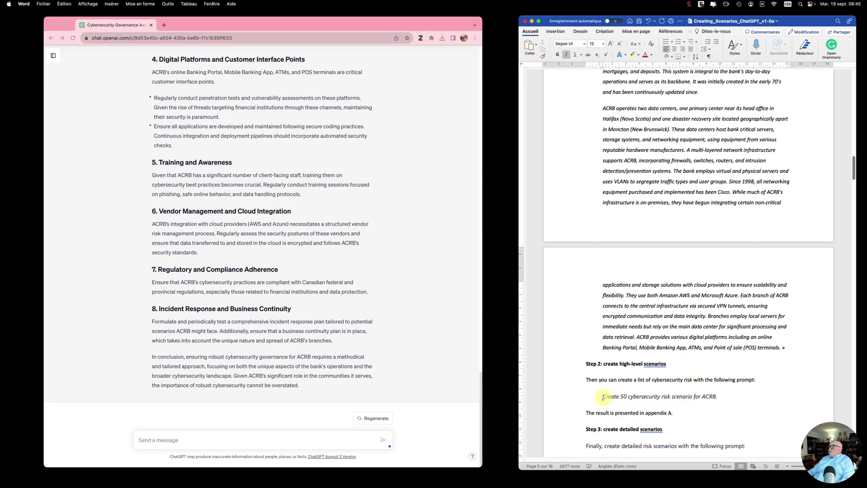
pyautogui.moveTo(603, 396); pyautogui.dragTo(709, 400)
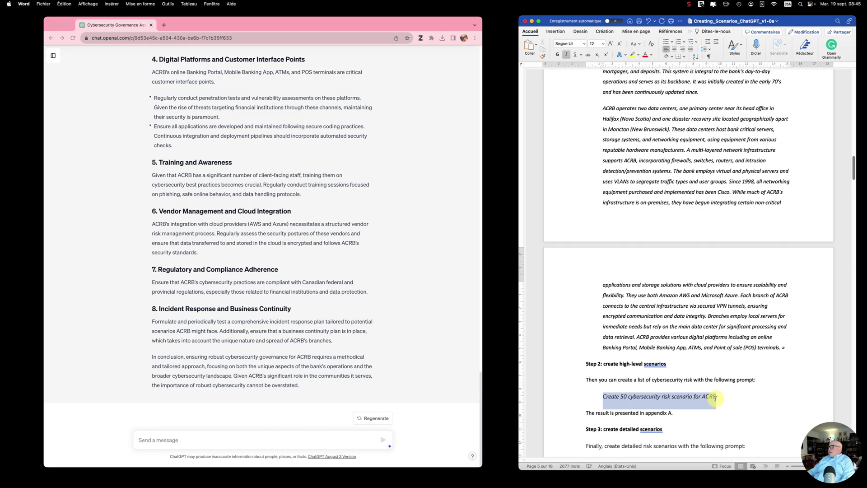
pyautogui.press('super+c')
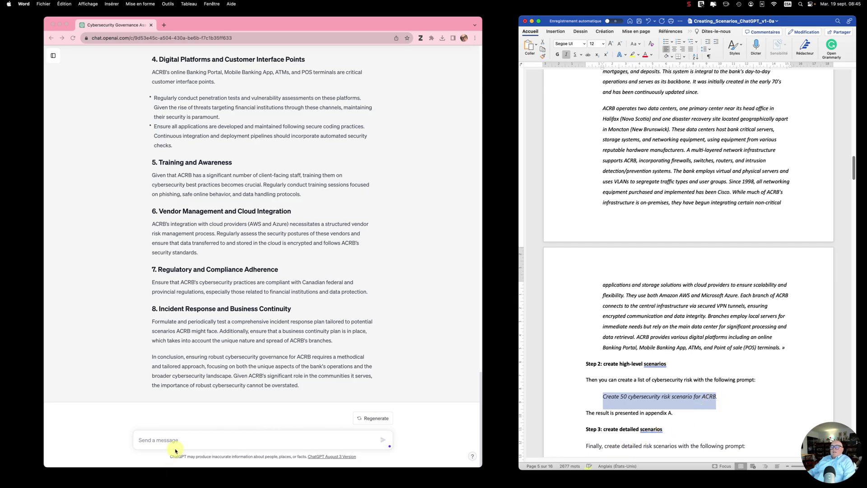
# Paste the 'Create 50 cybersecurity risk scenario for ACRB' request into ChatGPT and send it
pyautogui.click(181, 440)
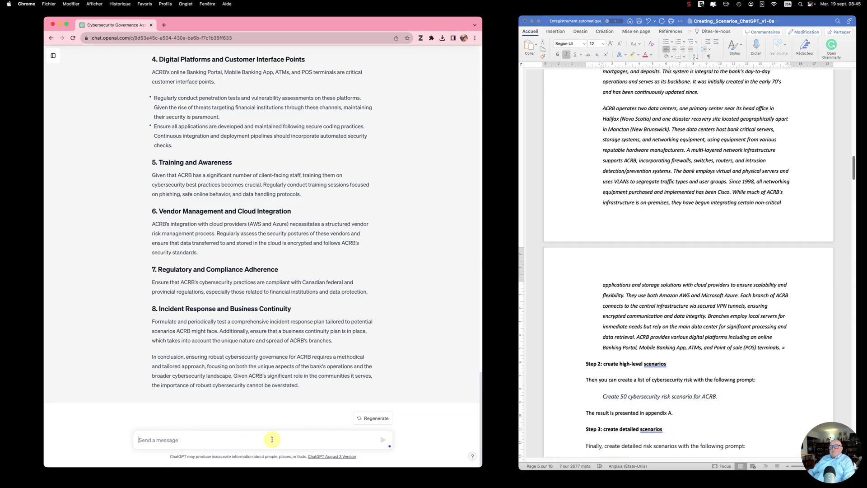
pyautogui.press('super+v')
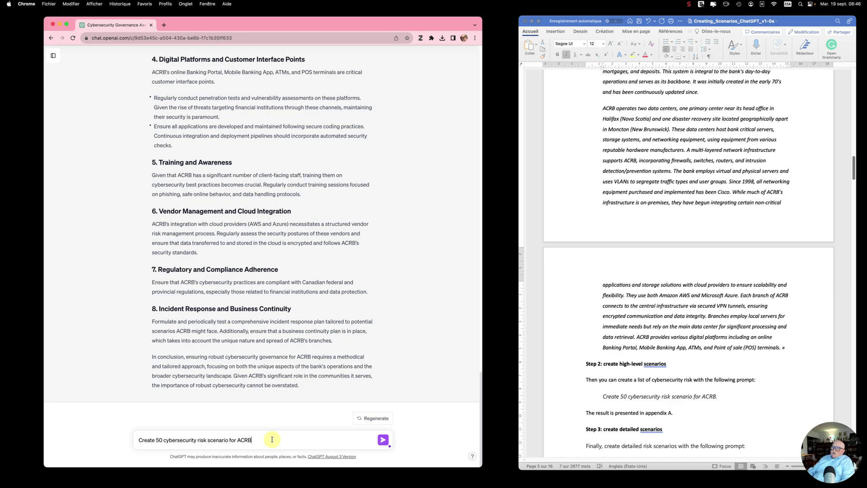
pyautogui.press('Return')
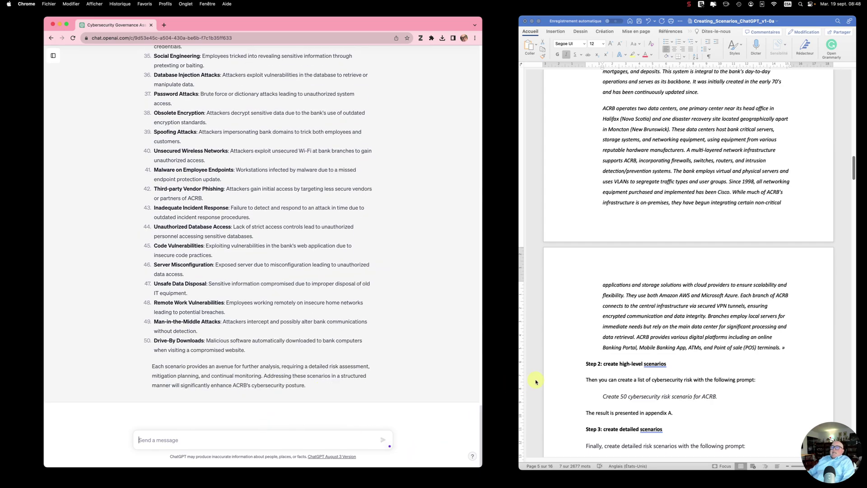
# Select the full Step 3 'Expand the cybersecurity risk scenario…' prompt in Word
pyautogui.moveTo(603, 396); pyautogui.dragTo(717, 396)
pyautogui.scroll(-3, 705, 360)
pyautogui.scroll(-3, 705, 360)
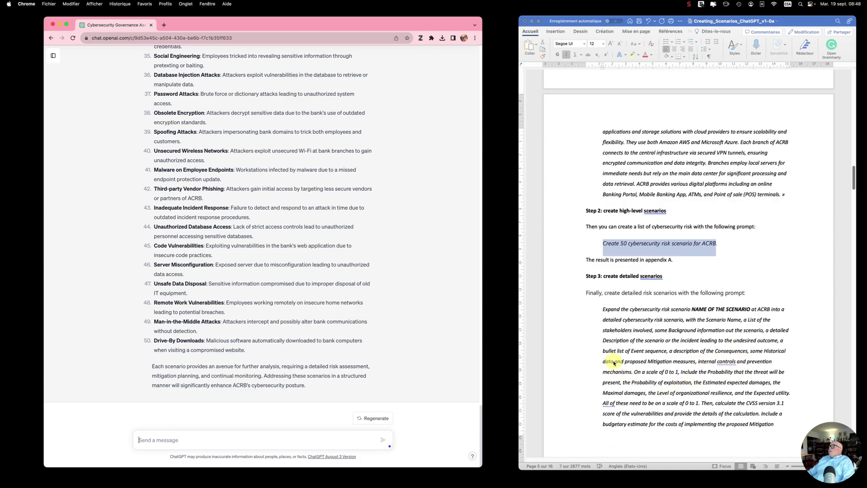
pyautogui.scroll(-4, 656, 352)
pyautogui.scroll(-1, 642, 282)
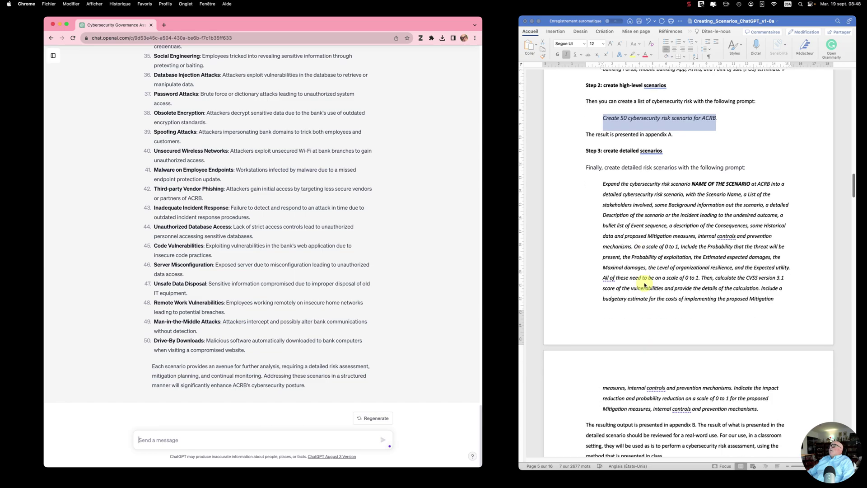
pyautogui.click(602, 184)
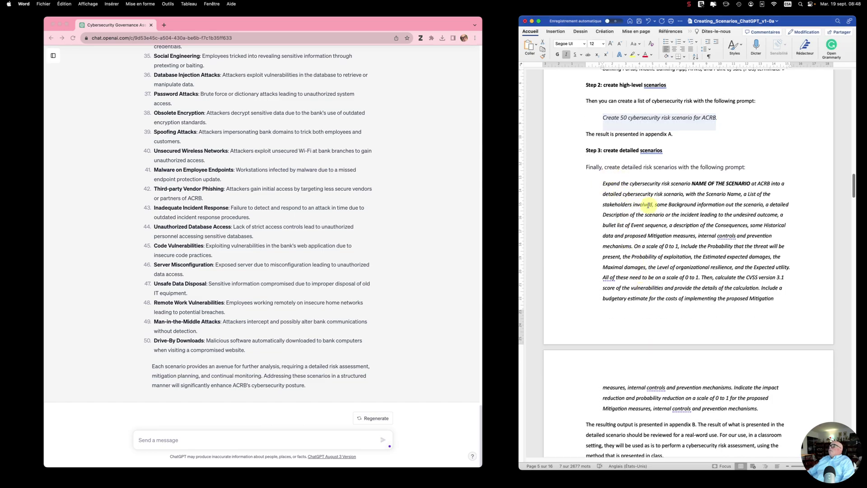
pyautogui.moveTo(603, 183); pyautogui.dragTo(765, 412)
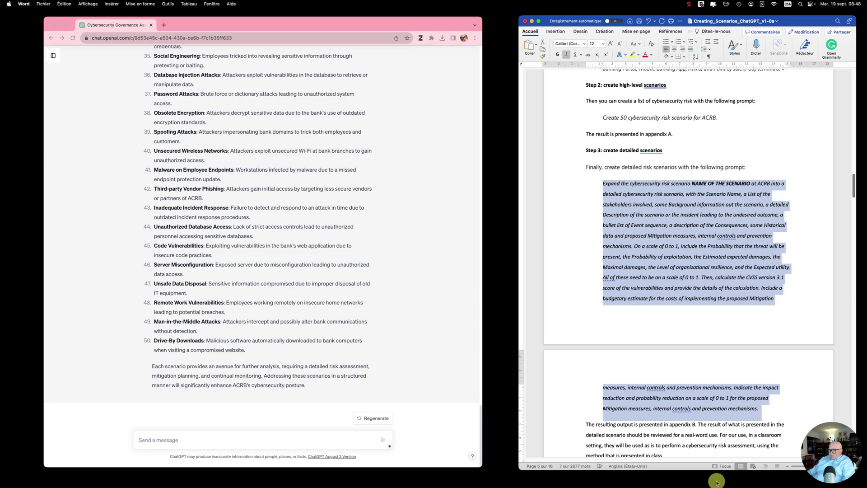
pyautogui.click(284, 440)
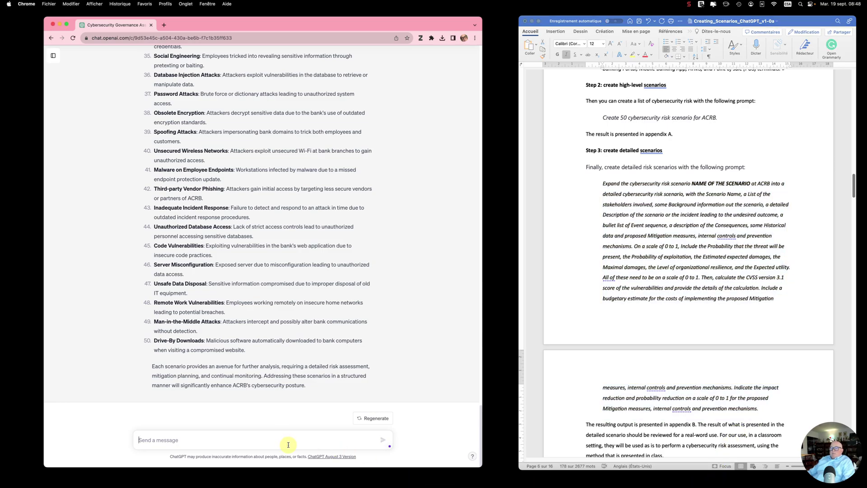
# Paste the Step 3 prompt and replace NAME OF THE SCENARIO with 'Remote Work Vulnerabilities'
pyautogui.press('super+v')
pyautogui.scroll(5, 285, 424)
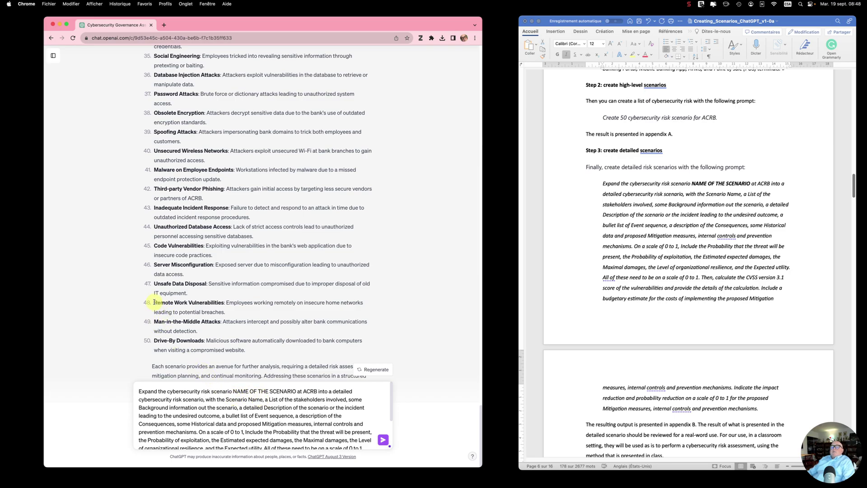
pyautogui.moveTo(155, 301); pyautogui.dragTo(223, 303)
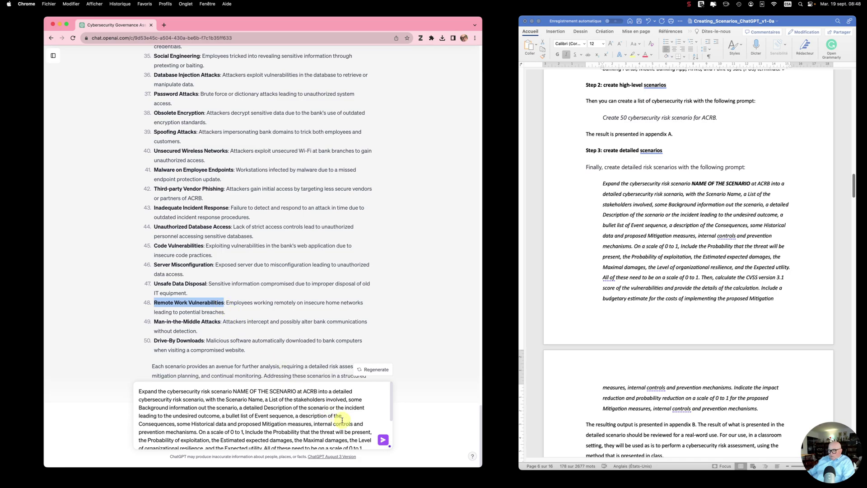
pyautogui.click(266, 390)
pyautogui.moveTo(233, 390); pyautogui.dragTo(291, 392)
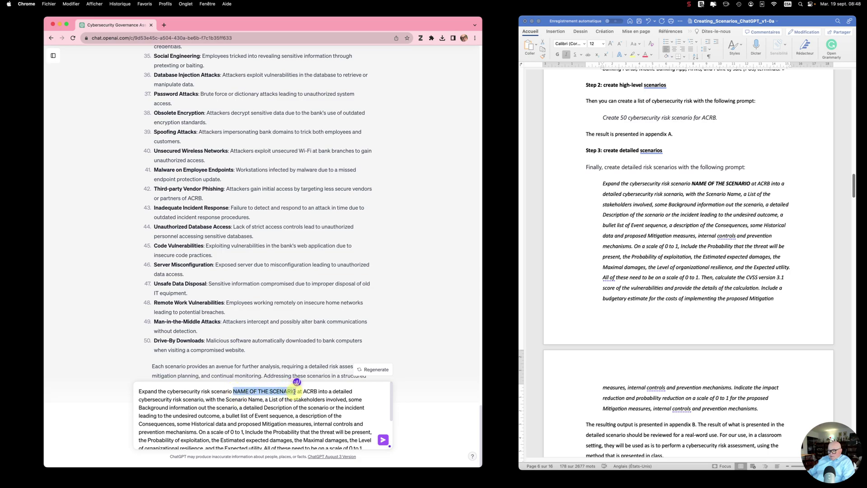
pyautogui.press('super+v')
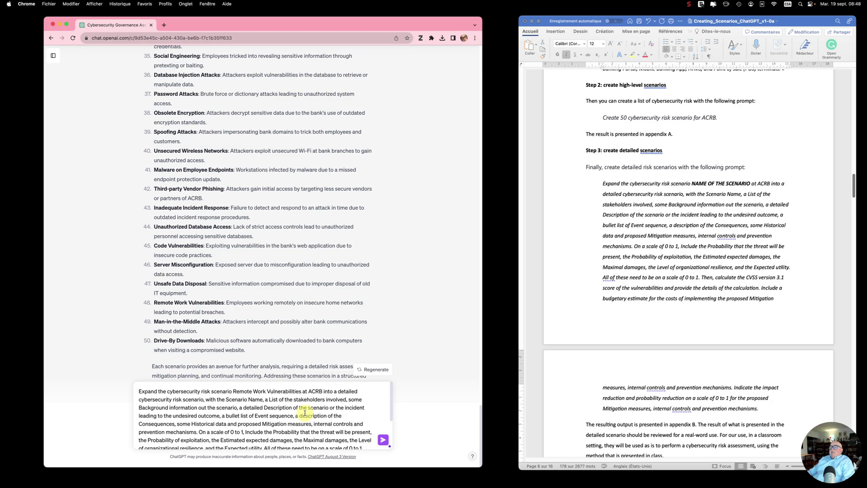
# Review the completed prompt and send the Remote Work Vulnerabilities detailed-scenario request
pyautogui.scroll(-1, 314, 407)
pyautogui.scroll(-1, 330, 409)
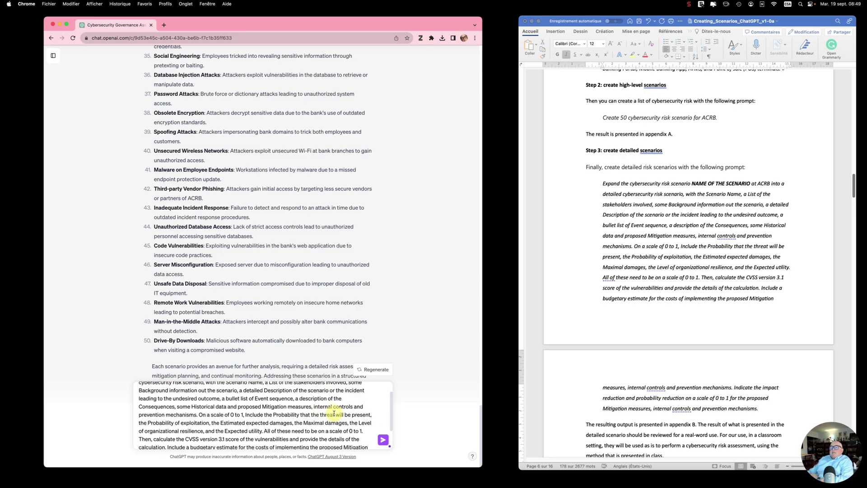
pyautogui.scroll(-1, 334, 412)
pyautogui.scroll(-1, 334, 413)
pyautogui.scroll(-1, 334, 414)
pyautogui.scroll(5, 334, 415)
pyautogui.scroll(-5, 334, 414)
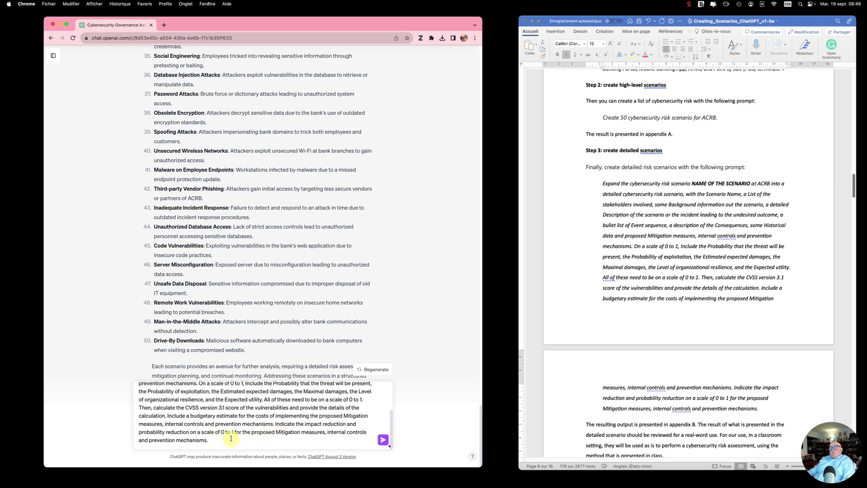
pyautogui.scroll(1, 244, 434)
pyautogui.scroll(2, 247, 432)
pyautogui.scroll(-2, 247, 432)
pyautogui.press('Return')
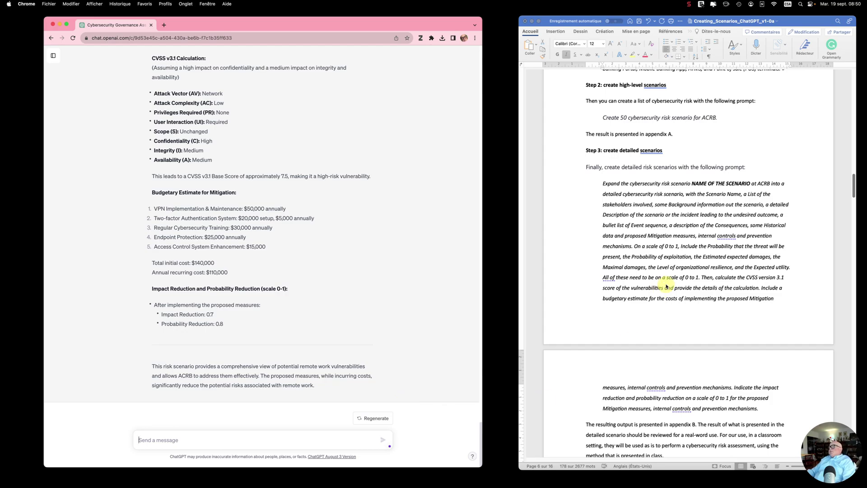
# Scroll through the Word scenario document, then minimize Word to leave only ChatGPT visible
pyautogui.scroll(-5, 671, 271)
pyautogui.scroll(-3, 670, 271)
pyautogui.scroll(-1, 671, 271)
pyautogui.scroll(-5, 670, 271)
pyautogui.scroll(-3, 671, 272)
pyautogui.scroll(-6, 670, 272)
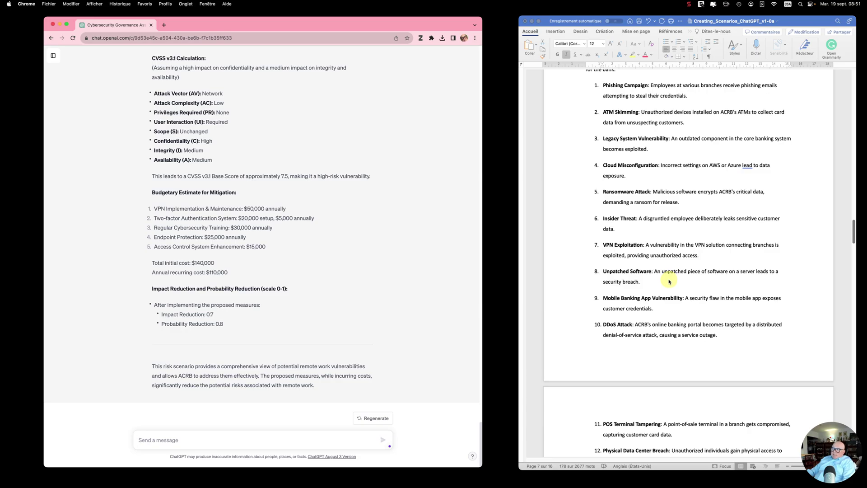
pyautogui.scroll(-5, 678, 285)
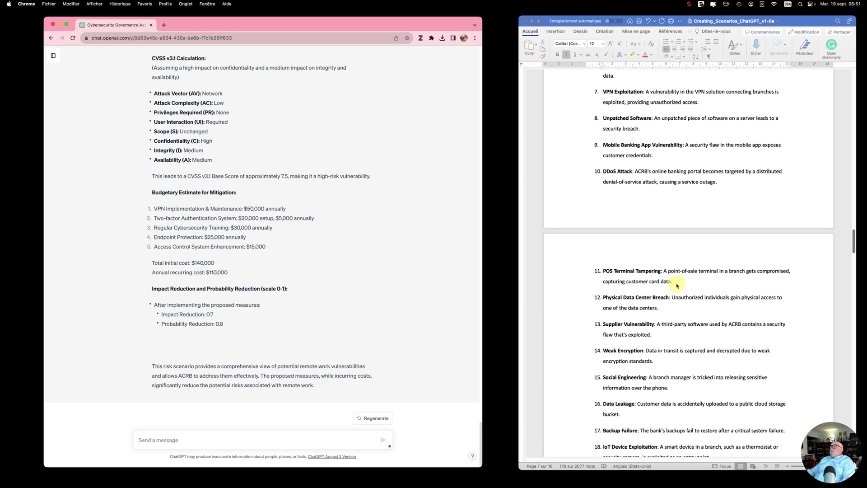
pyautogui.scroll(-4, 678, 286)
pyautogui.scroll(-5, 678, 285)
pyautogui.scroll(-5, 678, 286)
pyautogui.scroll(-5, 677, 285)
pyautogui.scroll(-5, 677, 285)
pyautogui.scroll(3, 677, 285)
pyautogui.scroll(5, 677, 285)
pyautogui.scroll(5, 678, 285)
pyautogui.scroll(5, 678, 286)
pyautogui.scroll(5, 678, 285)
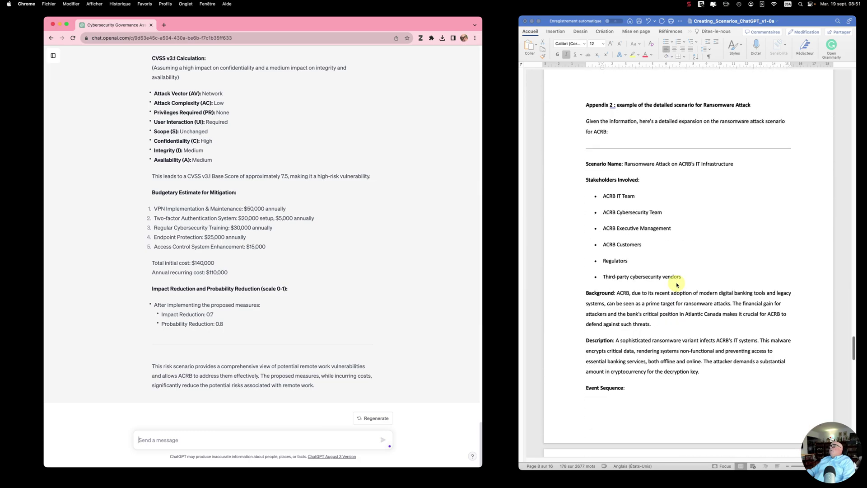
pyautogui.scroll(-5, 678, 286)
pyautogui.scroll(-10, 677, 285)
pyautogui.scroll(-5, 677, 286)
pyautogui.scroll(-5, 677, 285)
pyautogui.scroll(10, 621, 163)
pyautogui.scroll(10, 621, 163)
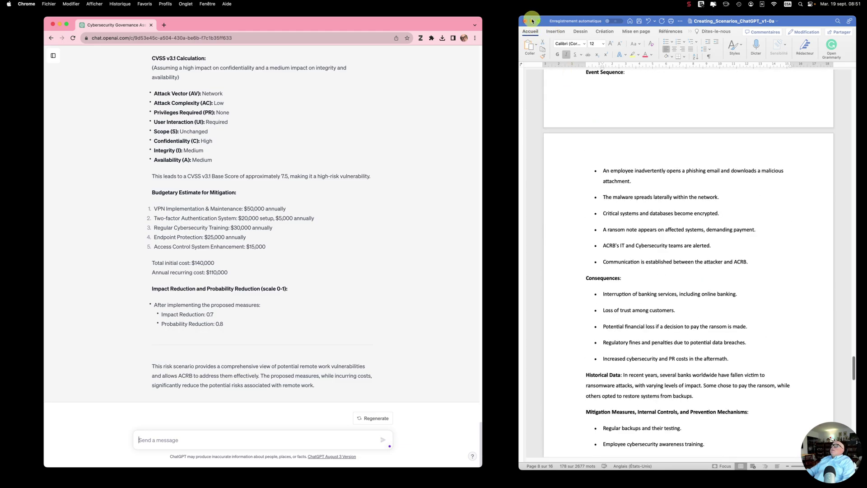
pyautogui.click(532, 20)
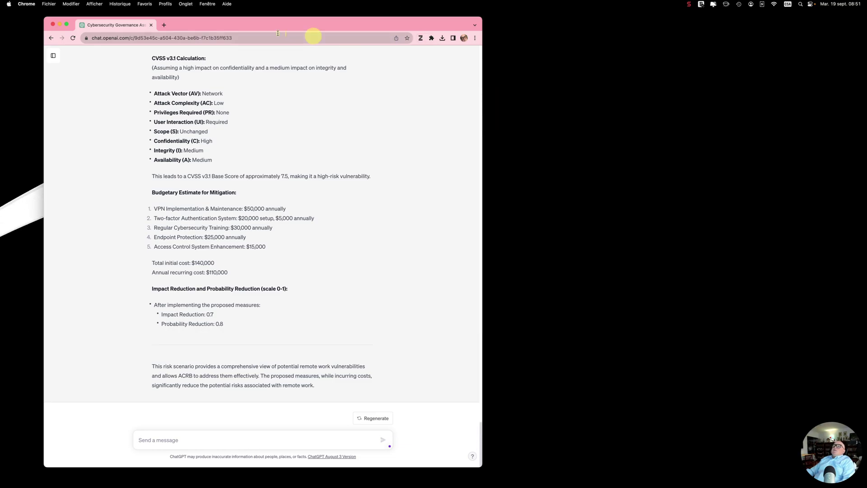
# Put Chrome away, bring the Excel workbook back and enlarge its window to fill the screen
pyautogui.click(60, 24)
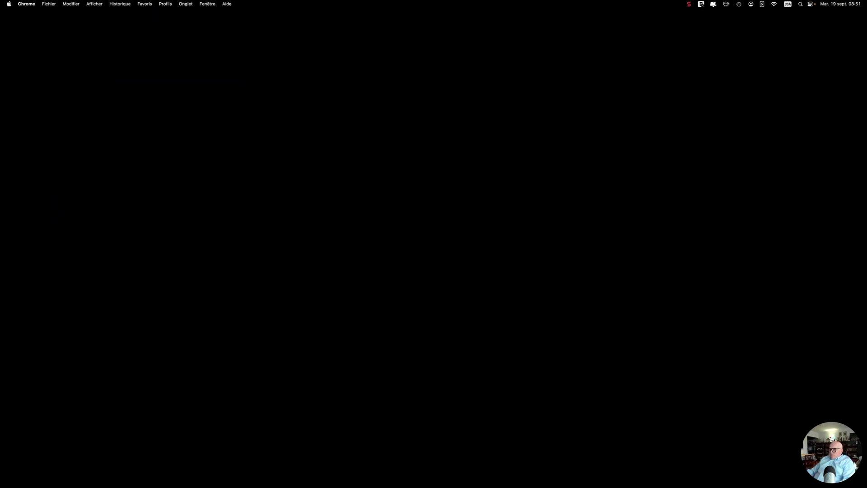
pyautogui.press('super+Tab')
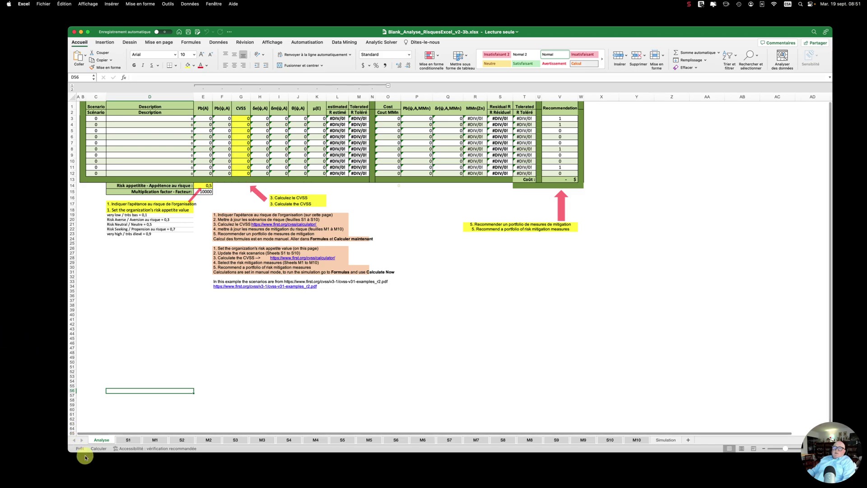
pyautogui.moveTo(68, 451); pyautogui.dragTo(6, 469)
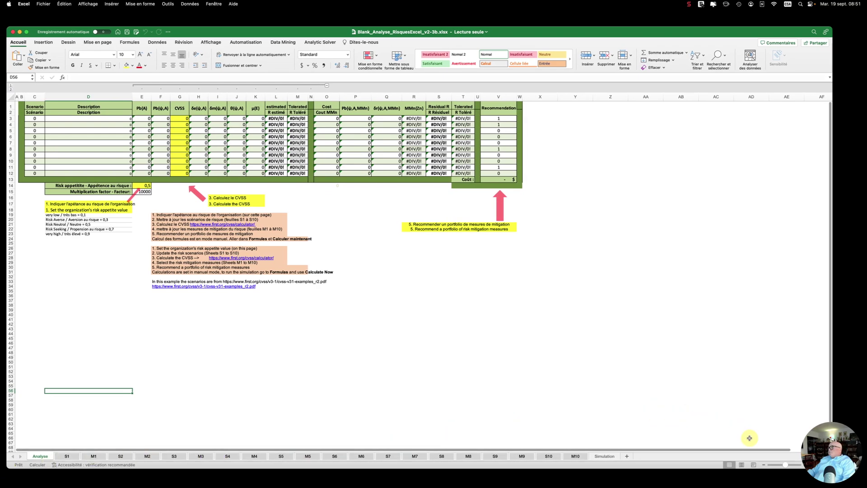
# Zoom in on the Analyse sheet with the zoom slider
pyautogui.click(787, 465)
pyautogui.scroll(-5, 524, 382)
pyautogui.scroll(5, 524, 382)
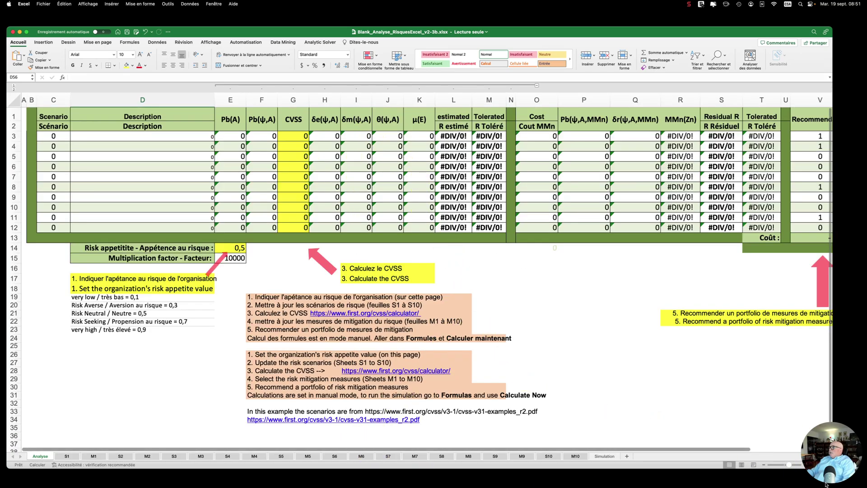
pyautogui.click(791, 467)
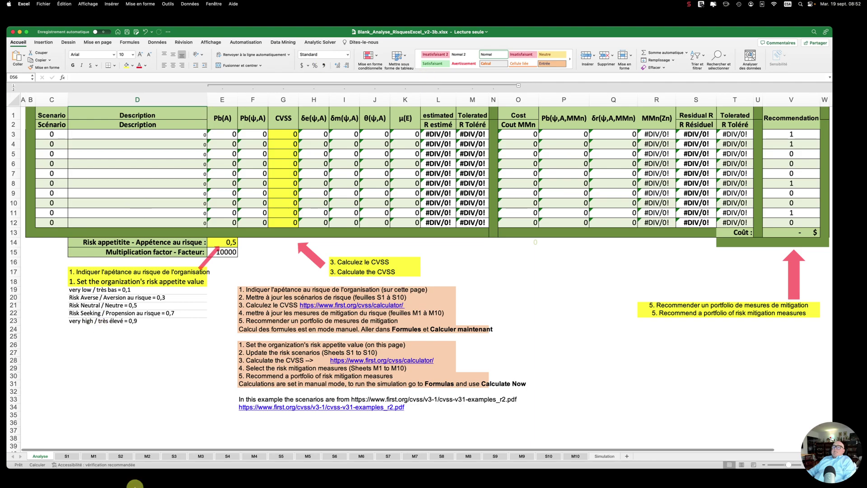
# Enter scenario number 00 in cell B2 of the Risk scenario 1 sheet, then start typing 'sdfsdfdsf'
pyautogui.click(67, 457)
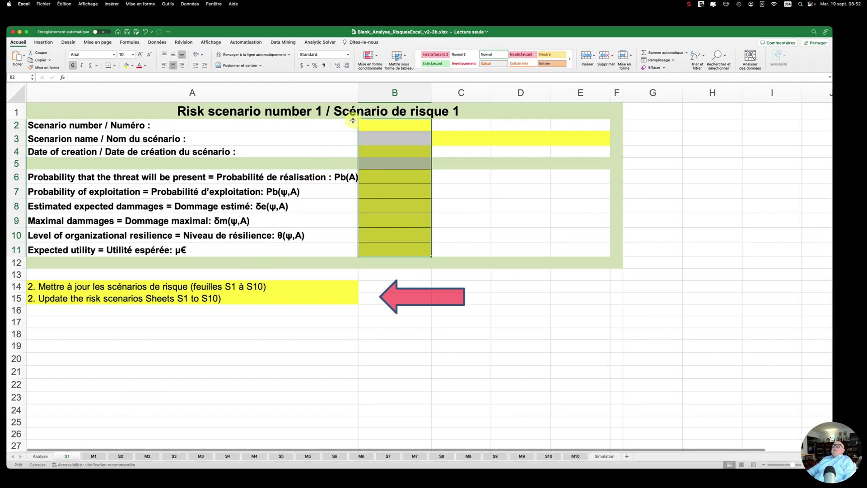
pyautogui.click(387, 125)
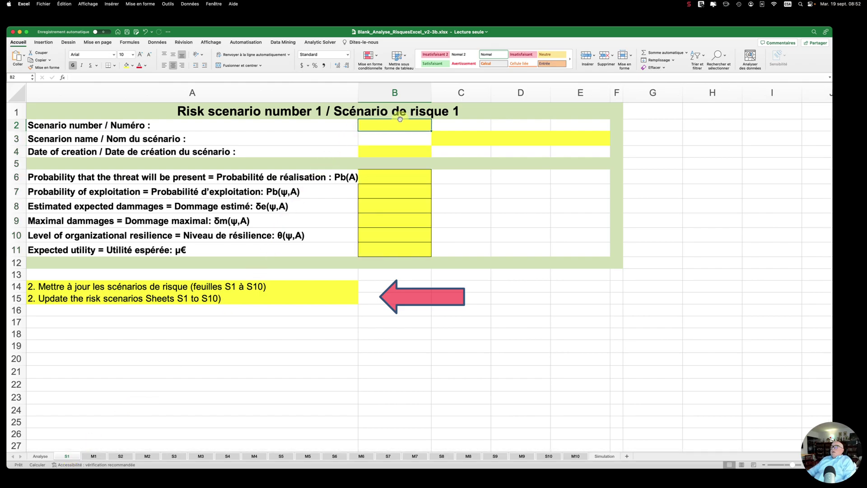
pyautogui.write('001')
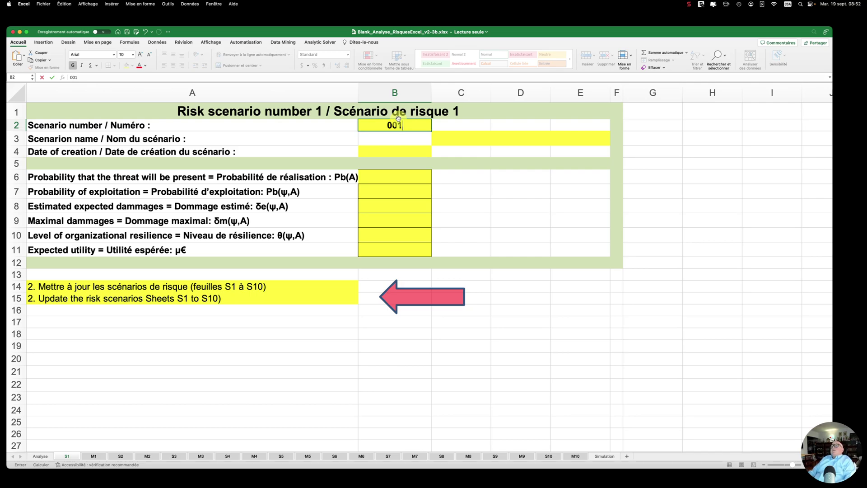
pyautogui.press('Return')
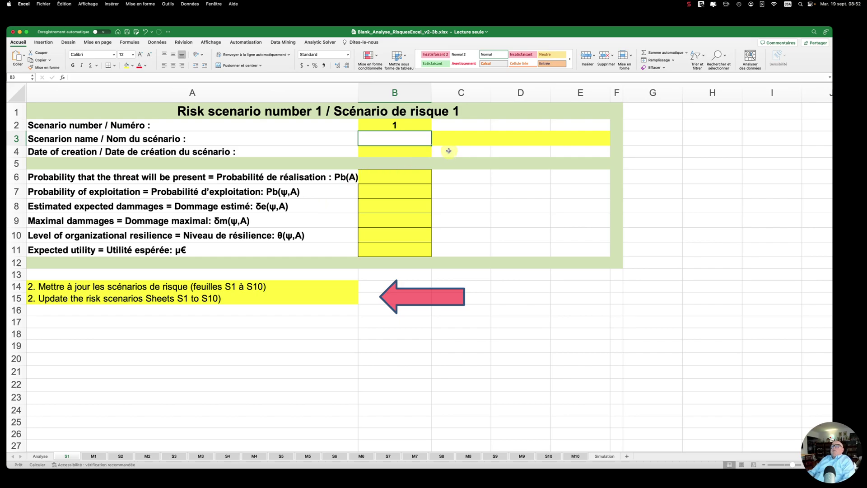
pyautogui.write('sdfsdfdsf')
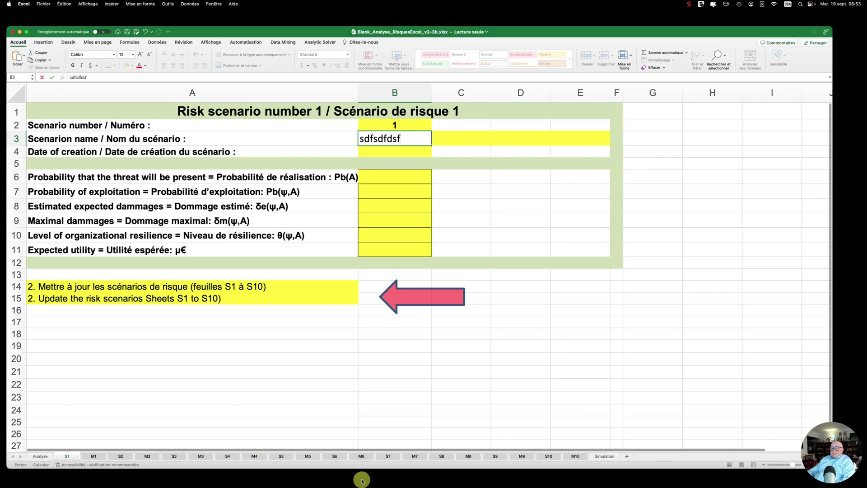
# Browse the M1 sheet's ISO 27002 mitigation controls, their costs and reduction values
pyautogui.click(94, 456)
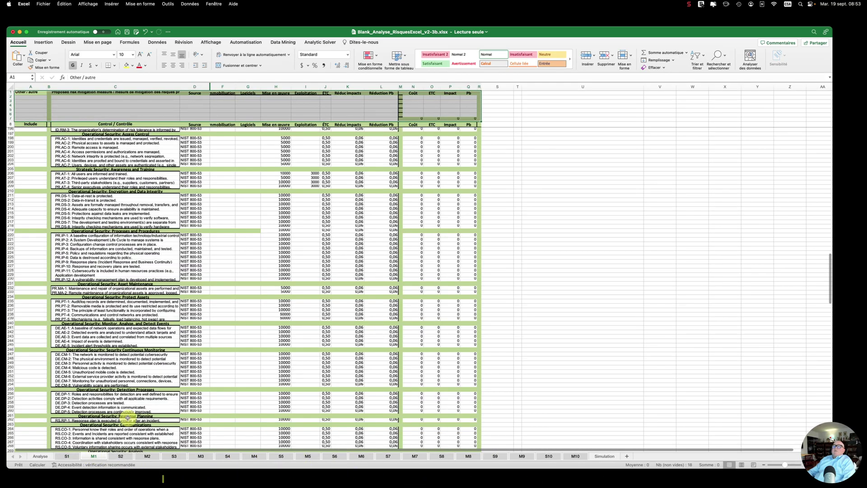
pyautogui.click(334, 101)
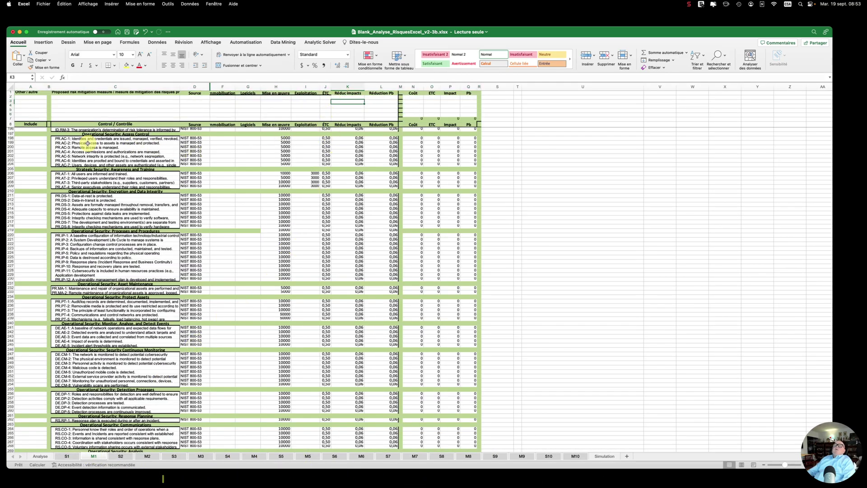
pyautogui.scroll(5, 72, 154)
pyautogui.scroll(5, 70, 158)
pyautogui.scroll(5, 66, 167)
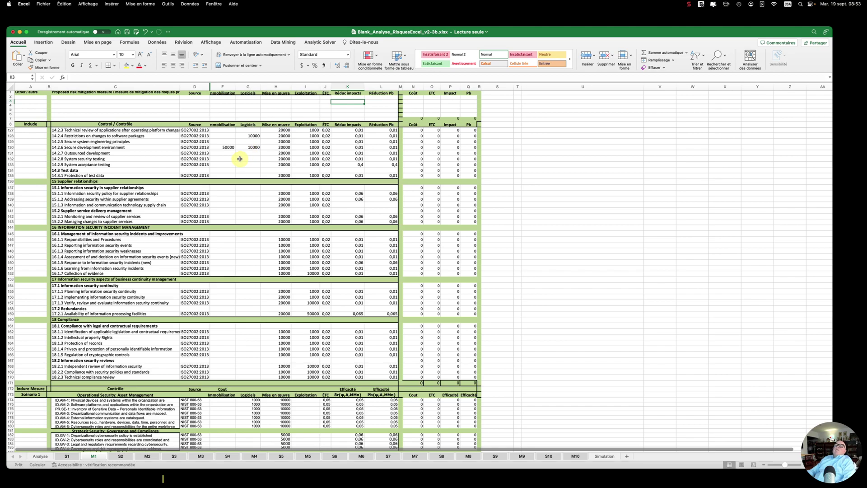
pyautogui.scroll(1, 240, 159)
pyautogui.scroll(1, 239, 159)
pyautogui.scroll(1, 240, 159)
pyautogui.scroll(1, 240, 159)
pyautogui.scroll(-10, 240, 159)
pyautogui.scroll(-15, 240, 159)
pyautogui.scroll(-15, 240, 159)
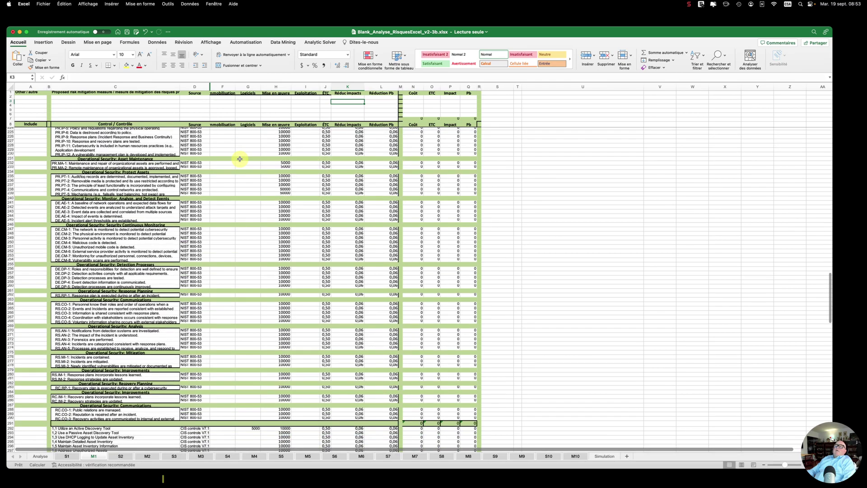
pyautogui.scroll(-10, 240, 159)
pyautogui.scroll(-9, 240, 159)
pyautogui.scroll(5, 240, 159)
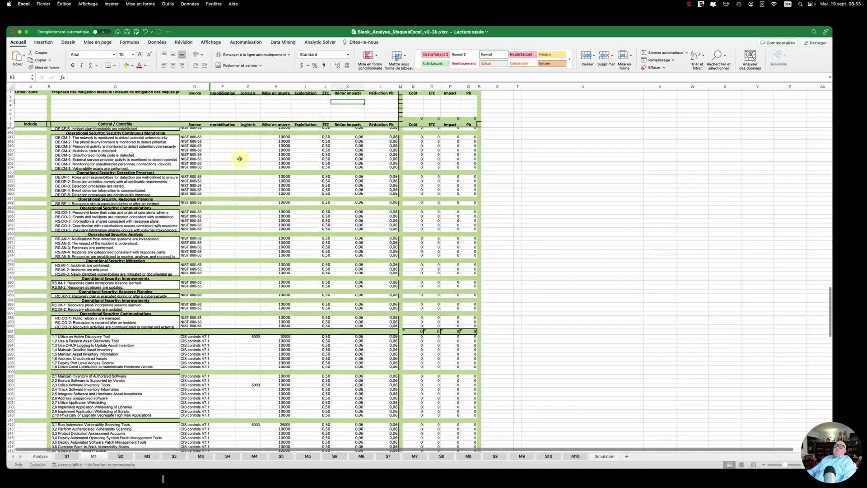
pyautogui.scroll(5, 240, 159)
pyautogui.scroll(20, 235, 331)
pyautogui.scroll(20, 235, 331)
pyautogui.scroll(20, 235, 331)
pyautogui.scroll(10, 247, 312)
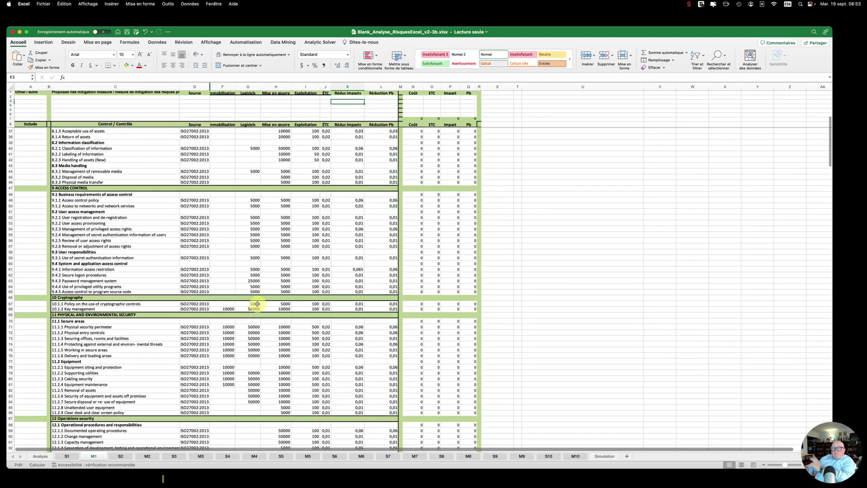
pyautogui.scroll(9, 260, 270)
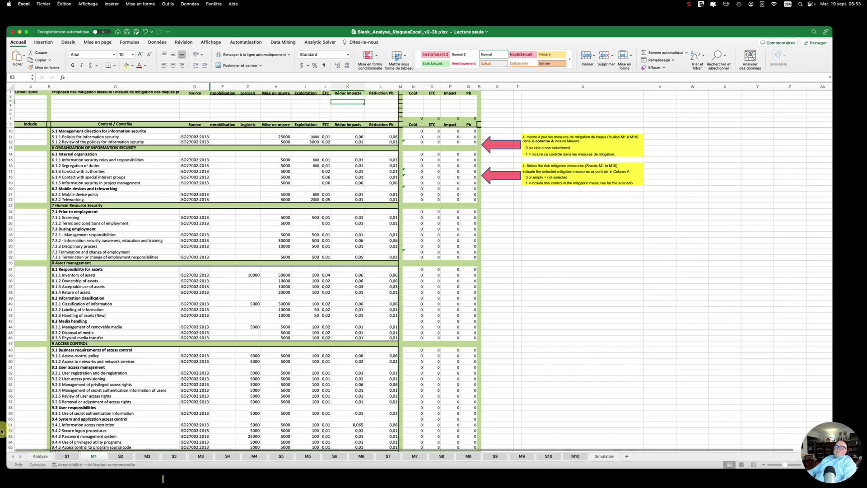
# Change the risk appetite in cell E14 of the Analyse sheet to 0,3
pyautogui.click(38, 457)
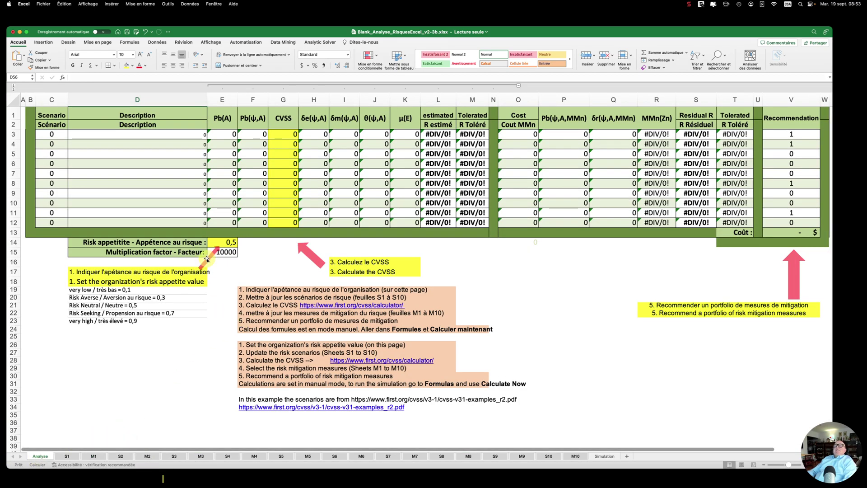
pyautogui.click(232, 243)
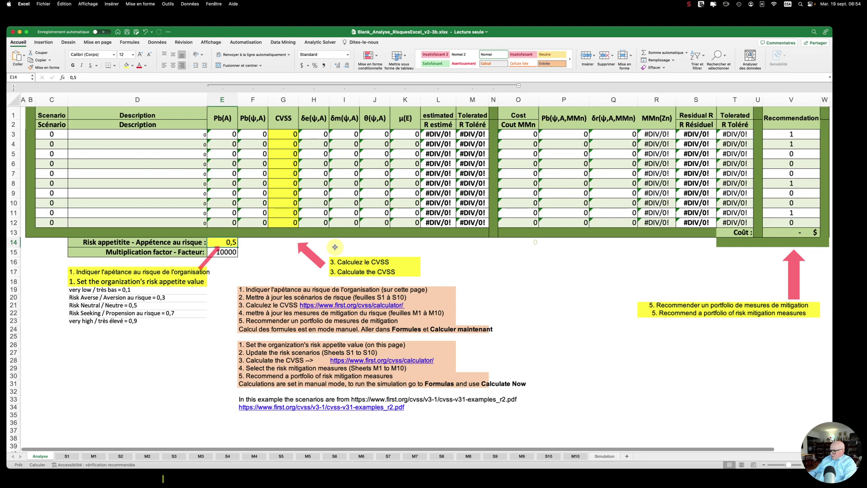
pyautogui.write('0,')
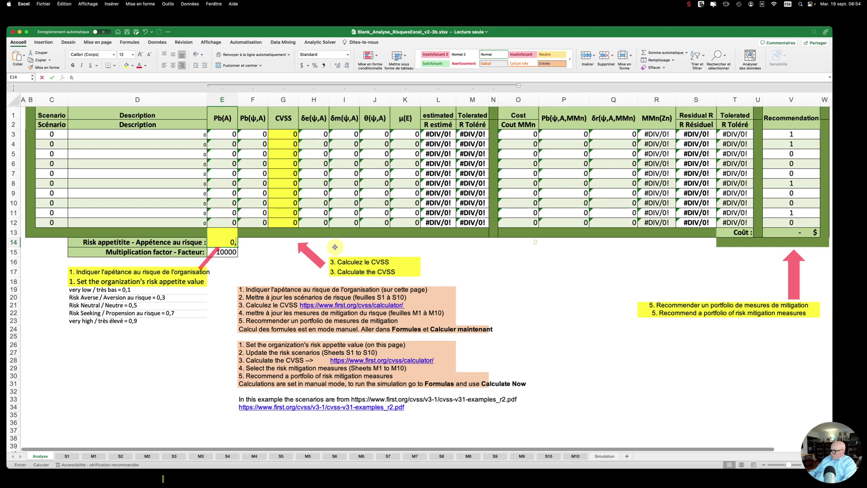
pyautogui.write('3')
pyautogui.press('Tab')
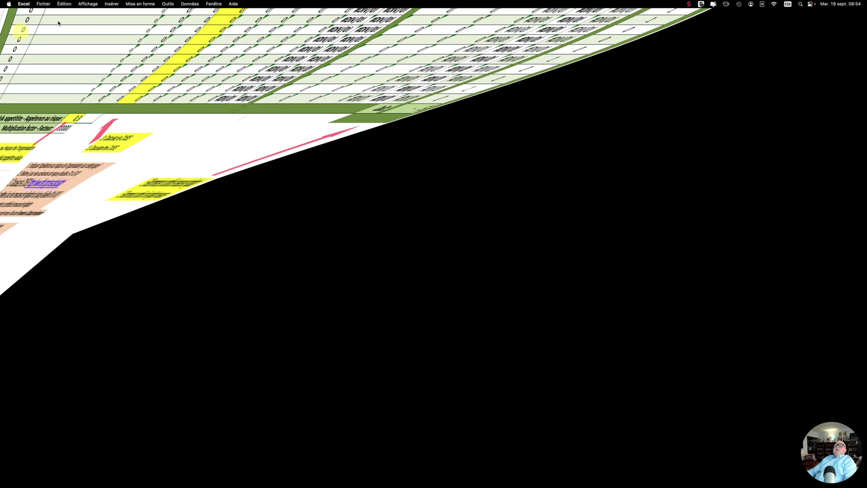
# Minimize and restore the workbook window, then resize it to fill the screen
pyautogui.click(19, 32)
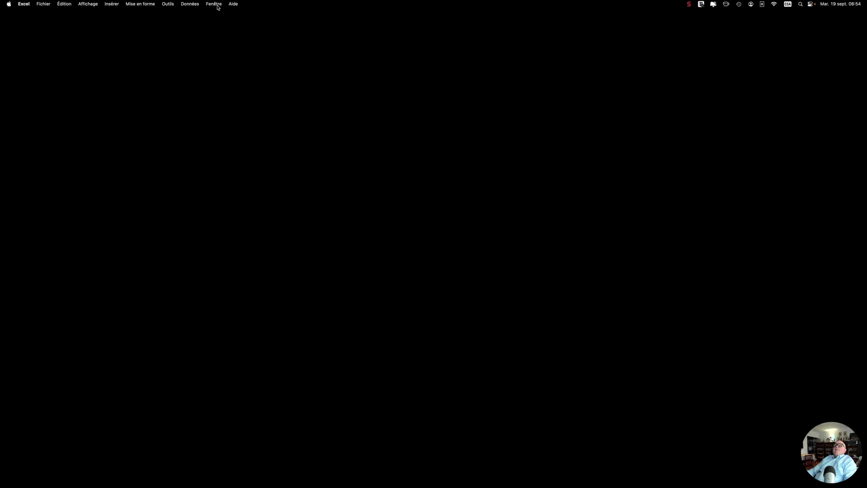
pyautogui.click(217, 6)
pyautogui.click(247, 143)
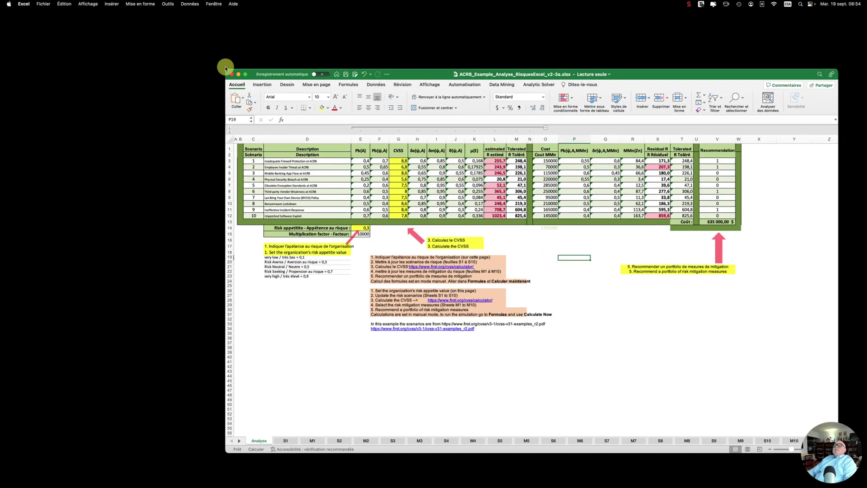
pyautogui.moveTo(428, 74); pyautogui.dragTo(213, 24)
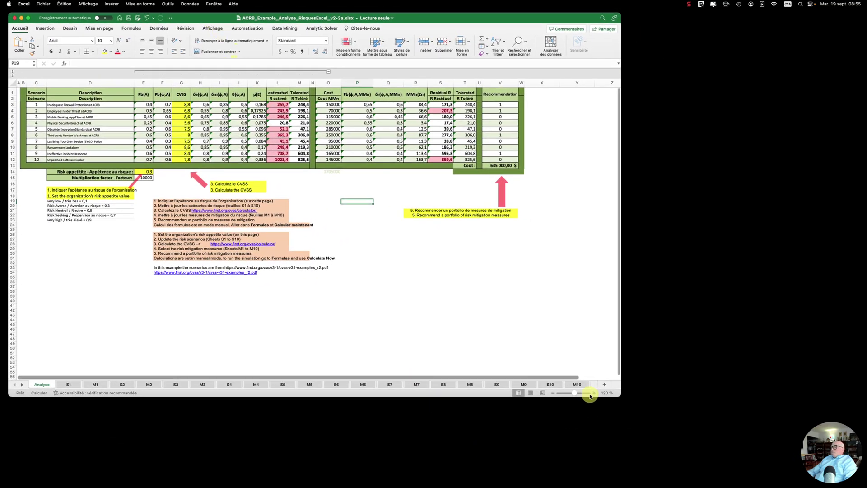
pyautogui.moveTo(620, 396); pyautogui.dragTo(861, 480)
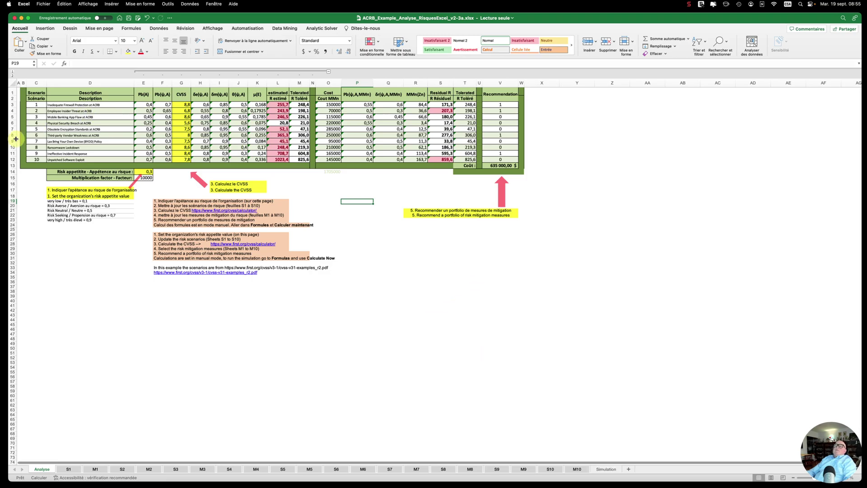
# Look through the S1 to S3 scenario sheets, then view the M1 sheet from its top
pyautogui.click(70, 469)
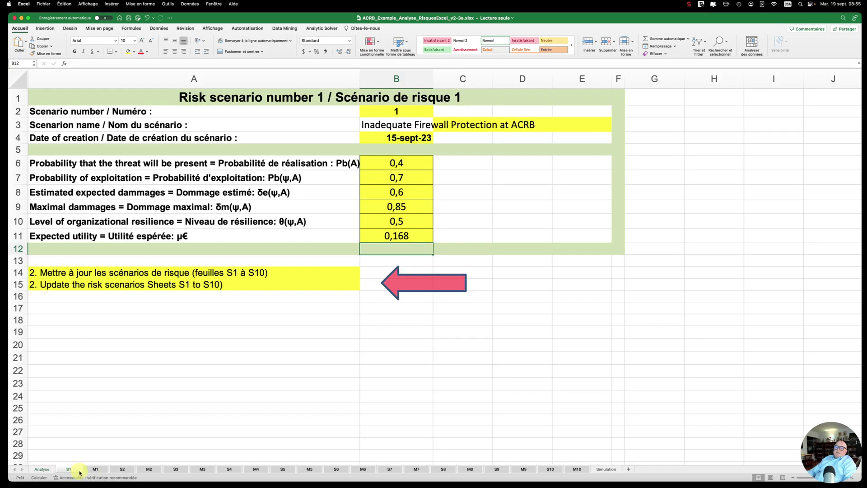
pyautogui.click(123, 469)
pyautogui.click(177, 469)
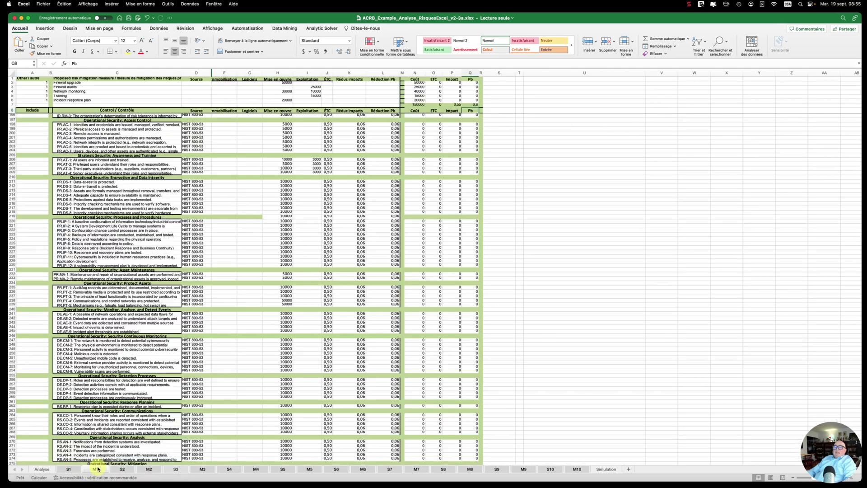
pyautogui.click(93, 470)
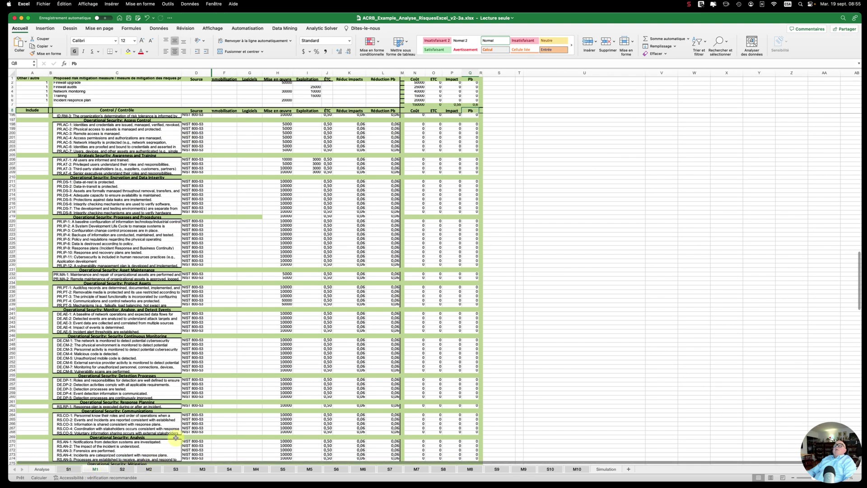
pyautogui.scroll(5, 184, 420)
pyautogui.scroll(5, 260, 404)
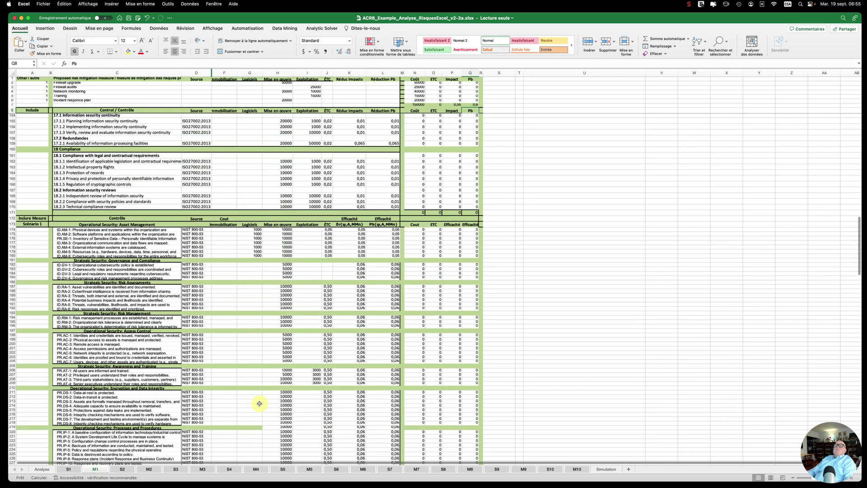
pyautogui.scroll(5, 259, 403)
pyautogui.scroll(5, 258, 403)
pyautogui.scroll(5, 257, 398)
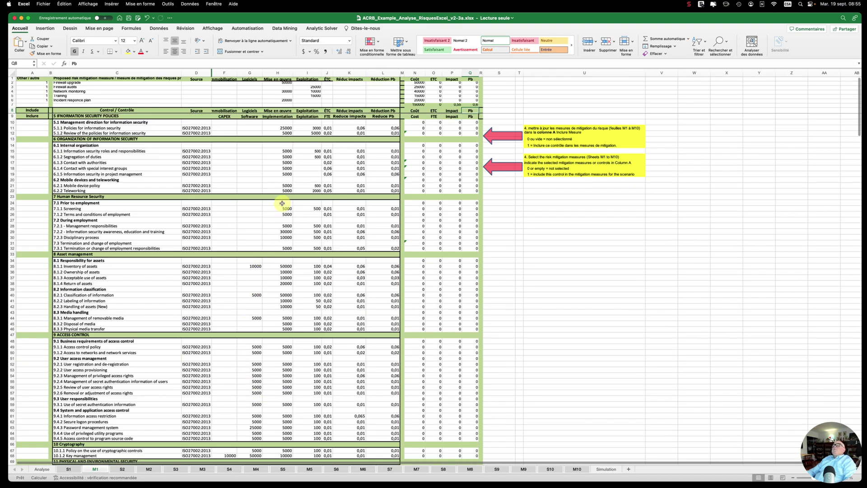
# Go back to the Analyse sheet with its scenario table and recommendations
pyautogui.click(39, 470)
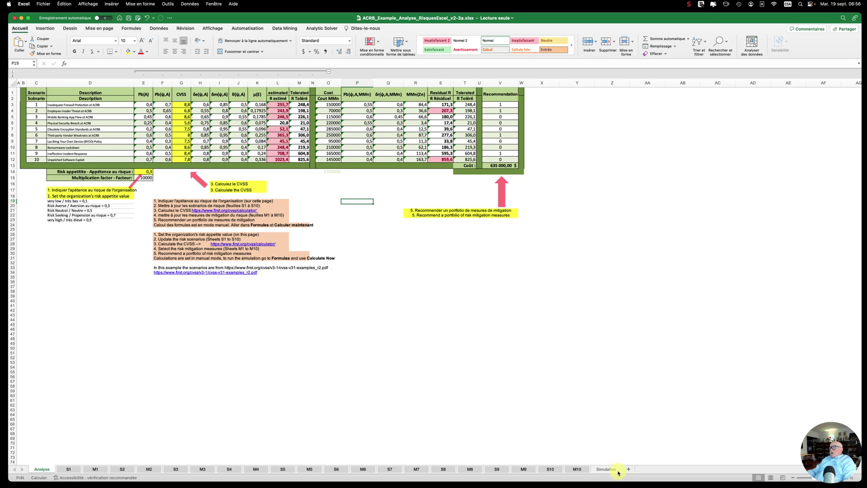
pyautogui.click(608, 469)
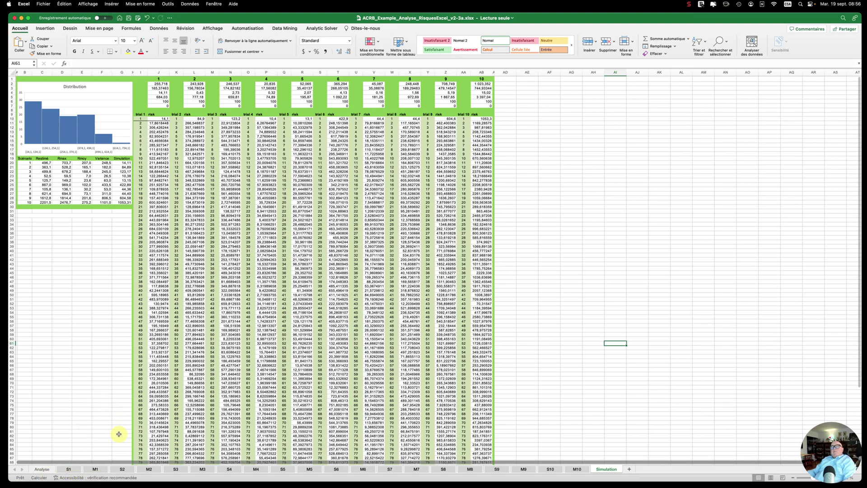
pyautogui.click(42, 470)
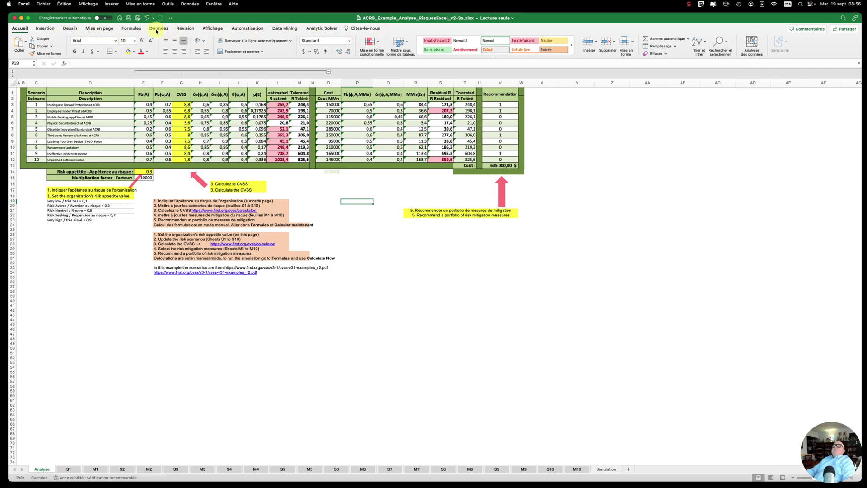
# Recalculate the workbook with Formules > Calculer maintenant
pyautogui.click(131, 28)
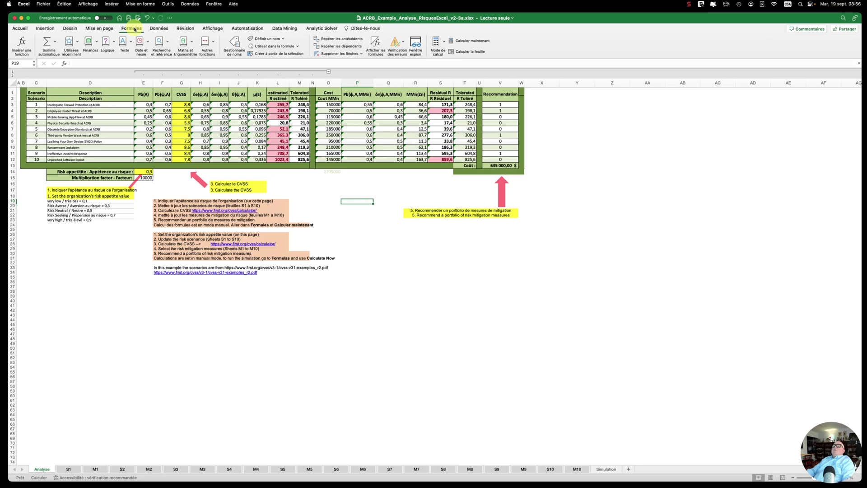
pyautogui.click(480, 41)
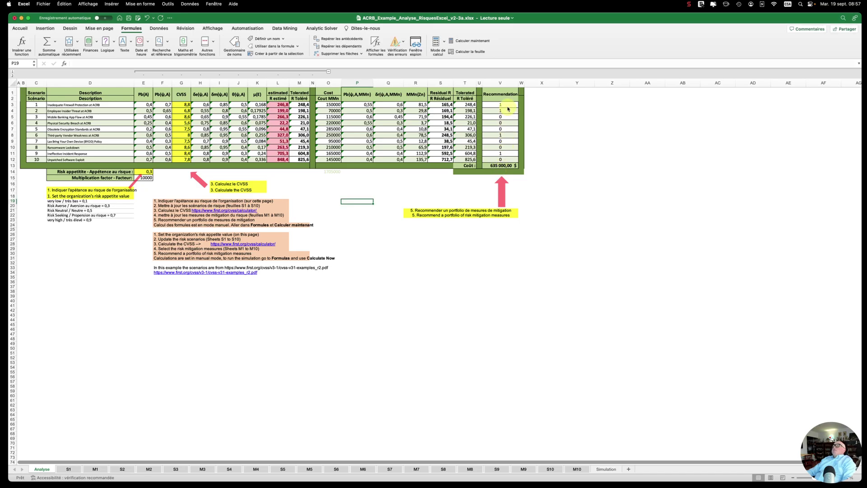
# Set the Recommendation column to 0 for the scenarios and recalculate with no measures
pyautogui.click(508, 107)
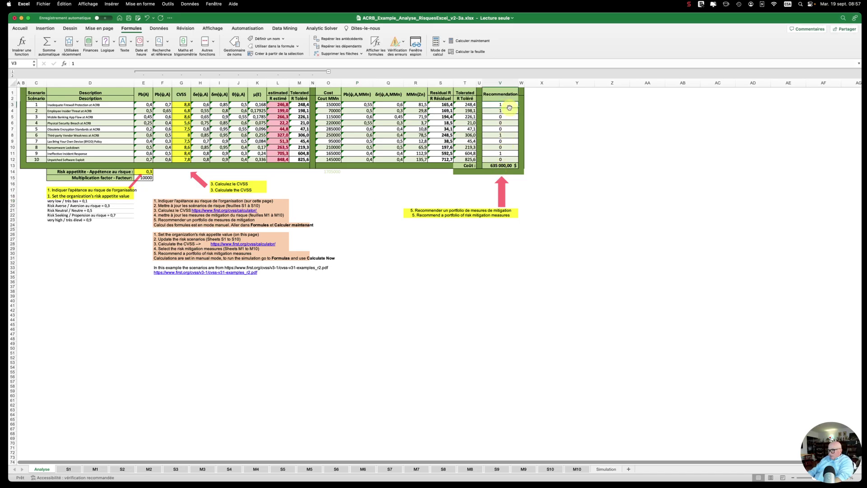
pyautogui.write('0')
pyautogui.press('Return')
pyautogui.write('0')
pyautogui.press('Return')
pyautogui.press('Return')
pyautogui.press('Return')
pyautogui.press('Return')
pyautogui.write('0')
pyautogui.press('Return')
pyautogui.press('Return')
pyautogui.press('Return')
pyautogui.write('0')
pyautogui.press('Up')
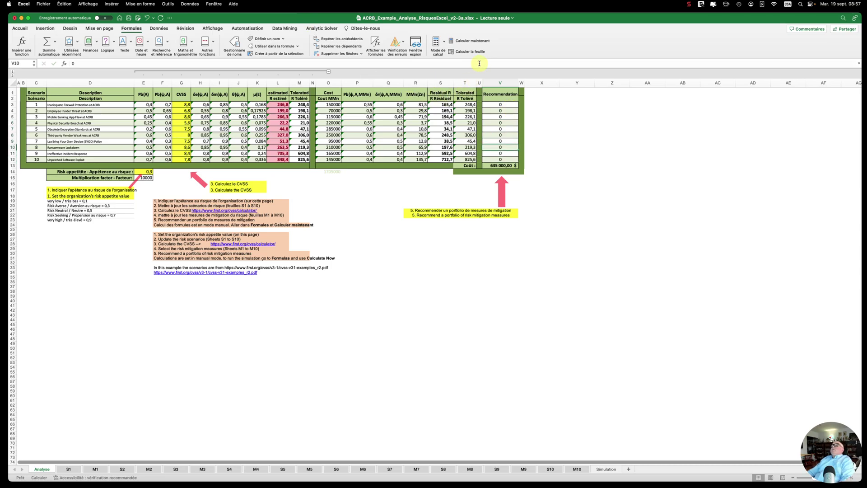
pyautogui.click(469, 40)
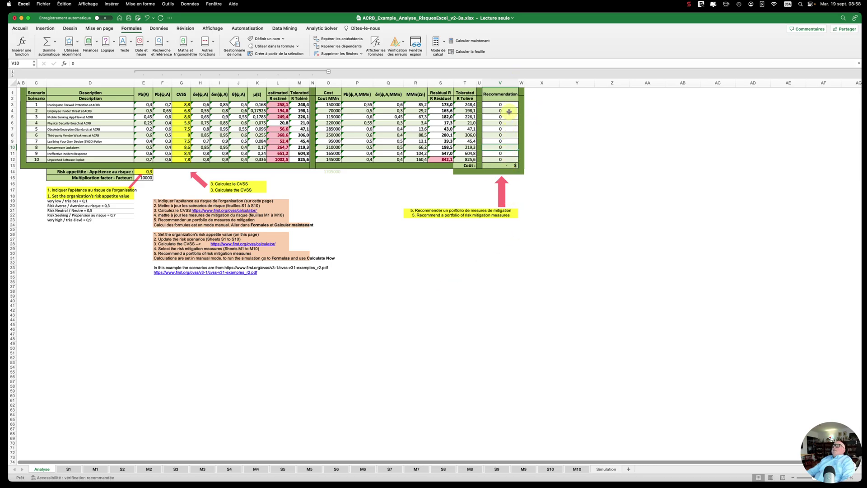
# Mark scenarios 1, 6 and 9 as recommended with a 1
pyautogui.click(506, 104)
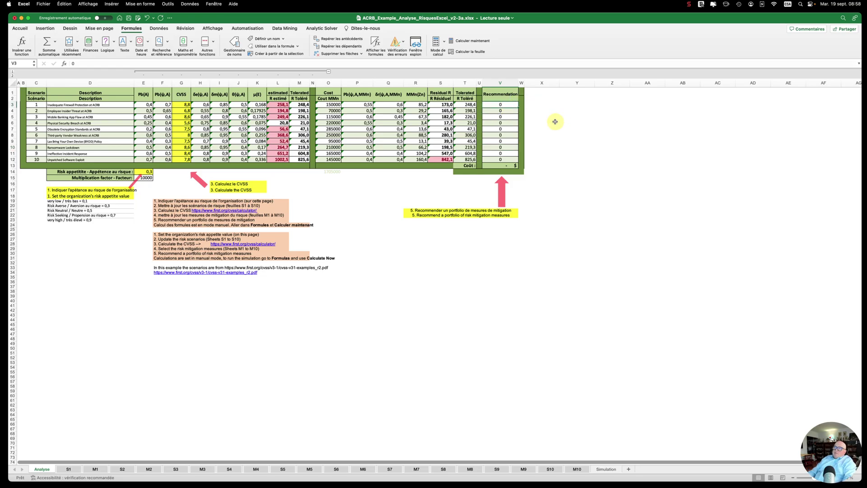
pyautogui.write('1')
pyautogui.press('Return')
pyautogui.press('Down')
pyautogui.press('Down')
pyautogui.press('Down')
pyautogui.press('Down')
pyautogui.write('1')
pyautogui.press('Return')
pyautogui.press('Down')
pyautogui.press('Down')
pyautogui.write('1')
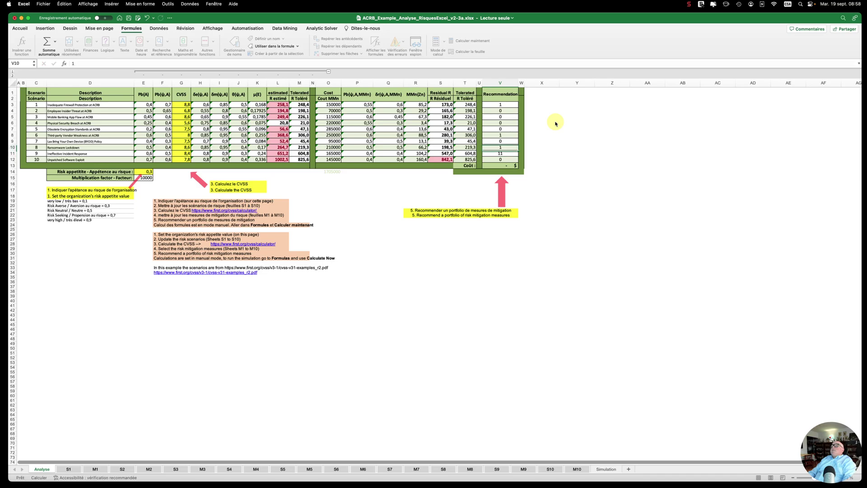
pyautogui.press('Up')
pyautogui.press('Up')
pyautogui.press('Up')
pyautogui.press('Up')
pyautogui.press('Up')
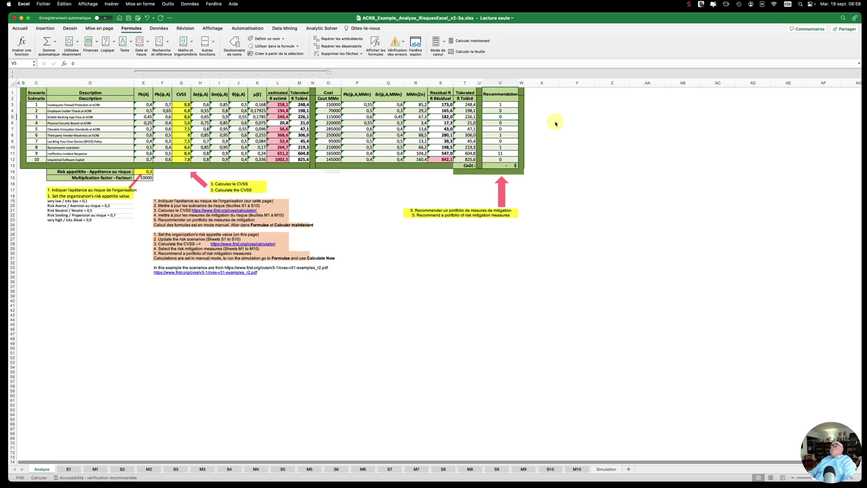
# Correct the mistyped 11 in V11 so scenario 9 reads 1
pyautogui.press('Down')
pyautogui.press('Down')
pyautogui.press('Down')
pyautogui.press('Down')
pyautogui.press('Down')
pyautogui.press('Down')
pyautogui.write('0')
pyautogui.press('Return')
pyautogui.press('Up')
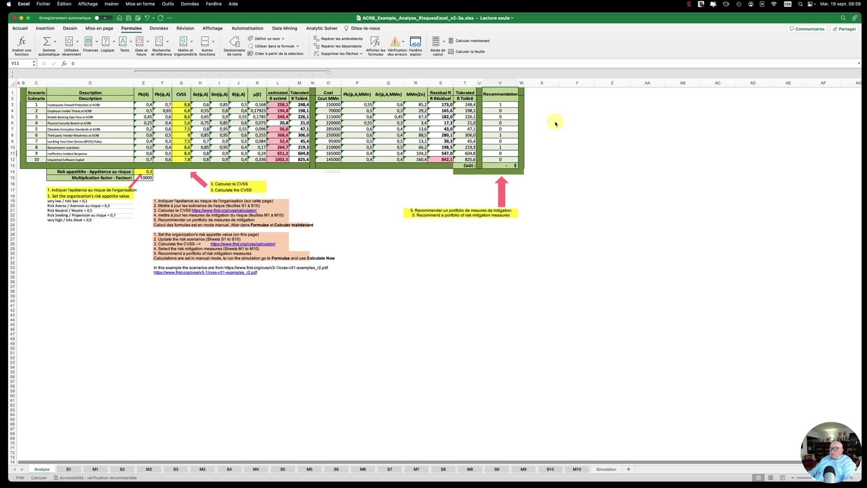
pyautogui.write('1')
pyautogui.press('Return')
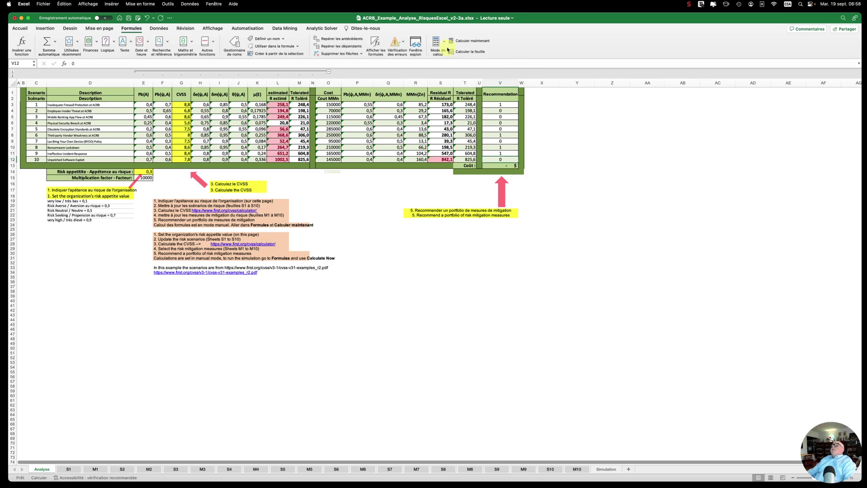
# Recalculate so the mitigation cost total updates to 775 000,00 $
pyautogui.click(464, 41)
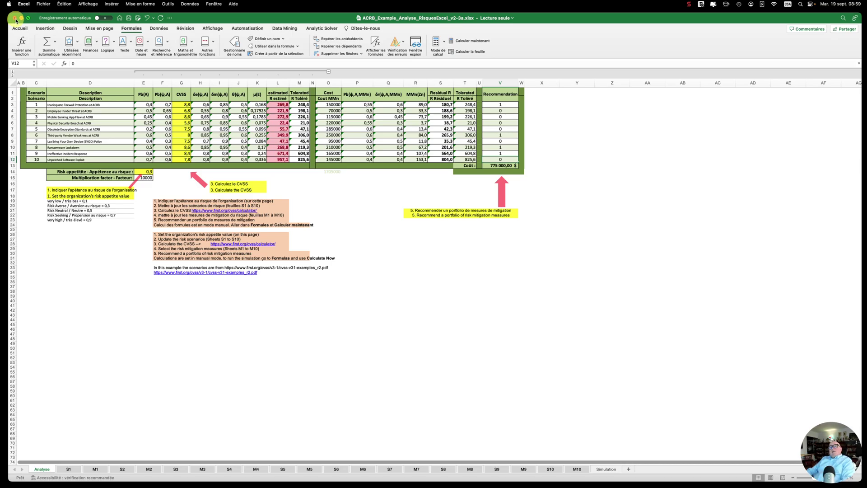
# Close the ACRB workbook window, bringing up the save-changes prompt
pyautogui.click(15, 19)
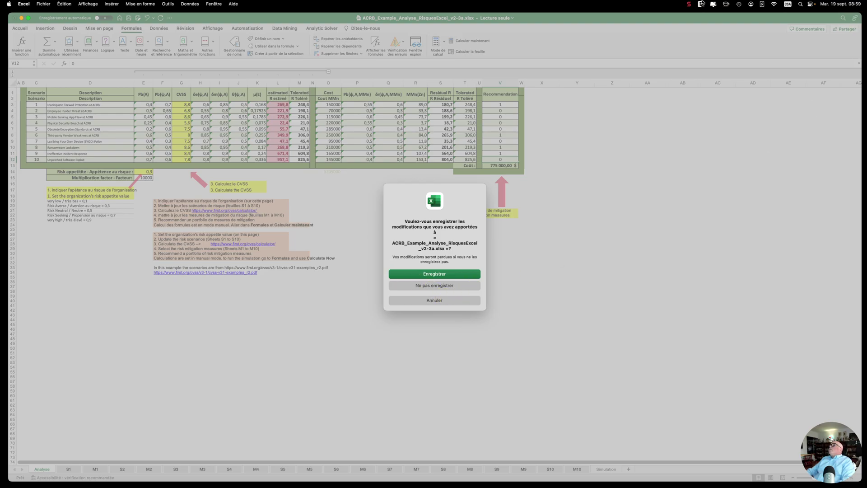
pyautogui.click(689, 4)
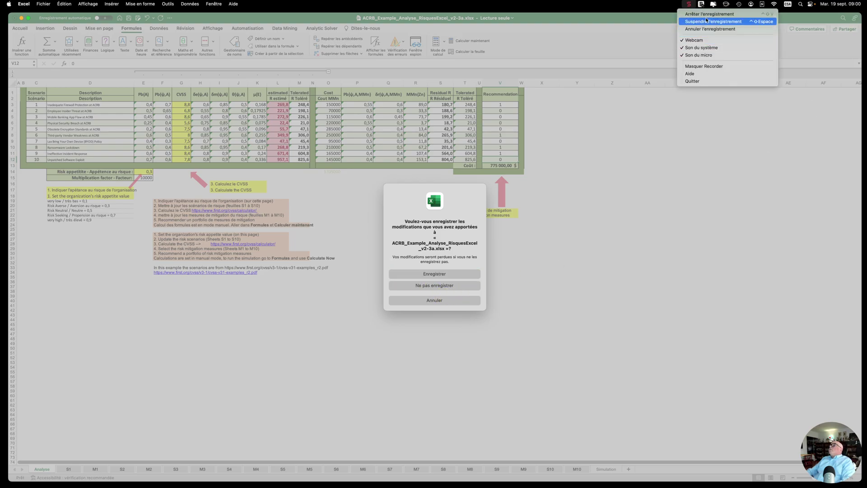